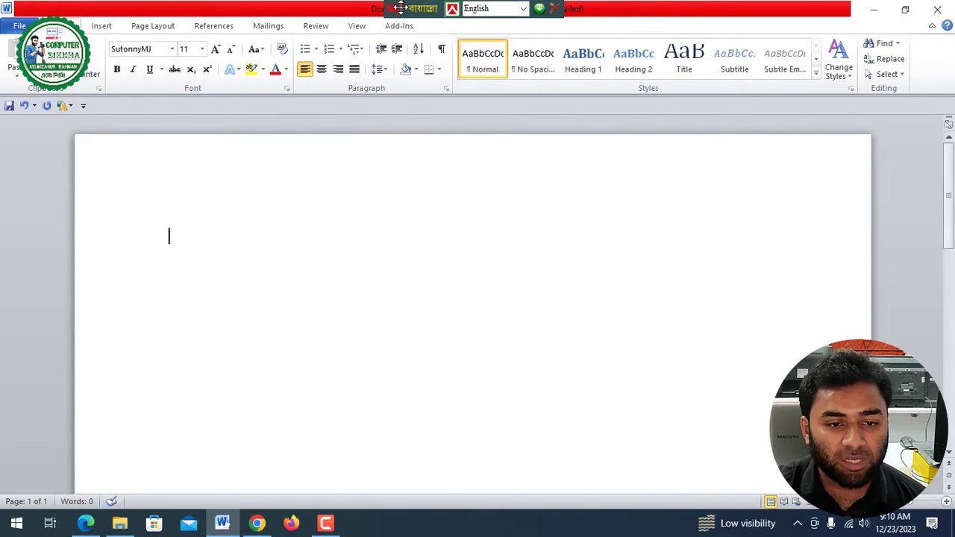
Switch the Bangla keyboard's input layout from English to Bijoy Classic
click(523, 8)
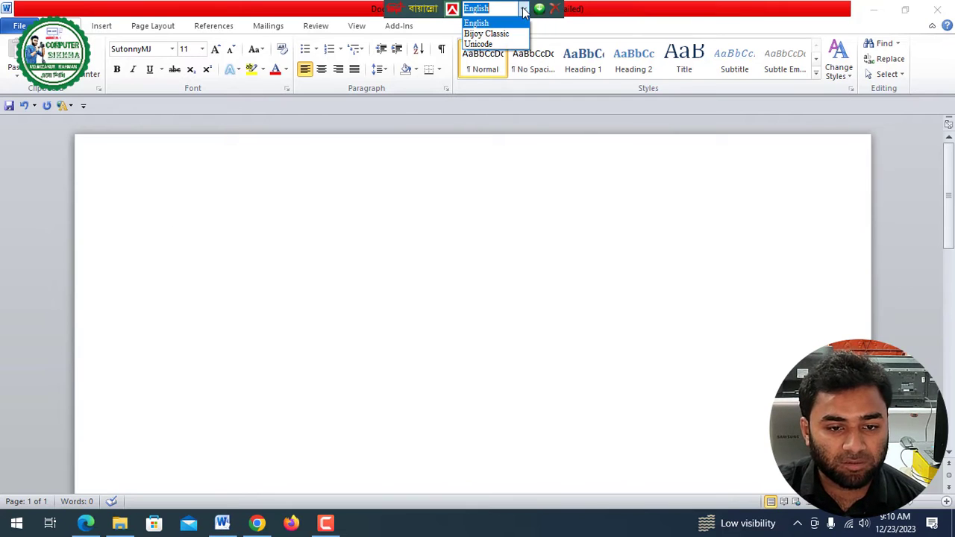
click(507, 35)
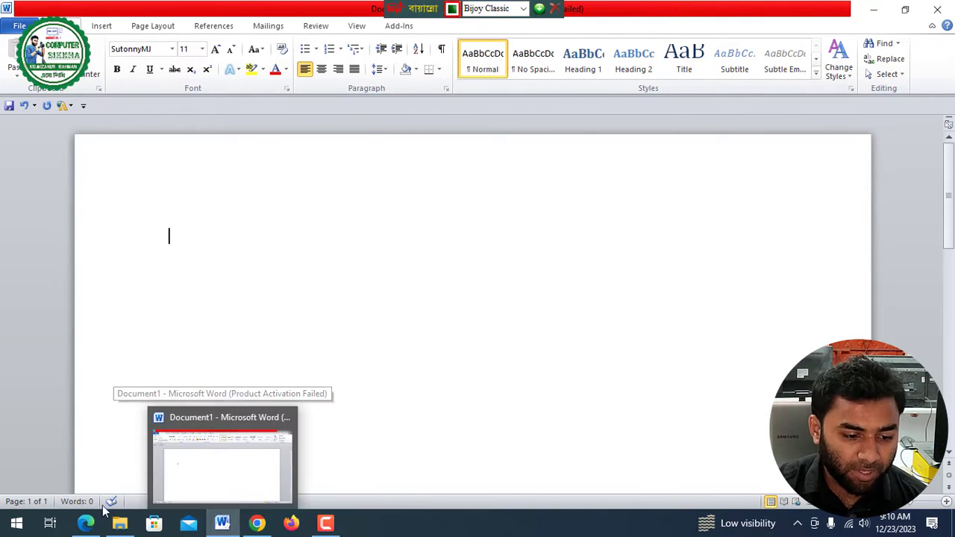
Switch to the PDF in Microsoft Edge and examine the Bangla consonant key table on page 20
click(86, 522)
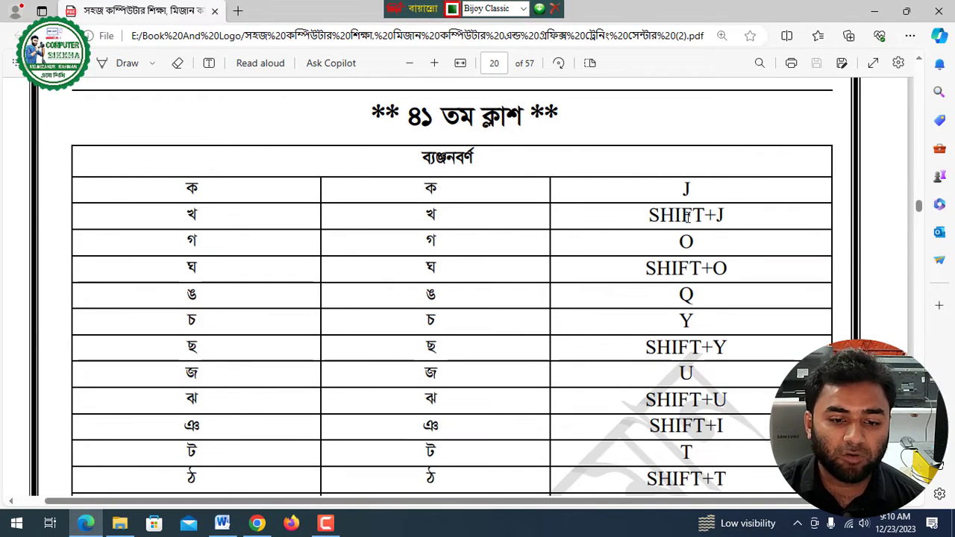
drag(686, 190, 647, 219)
click(545, 206)
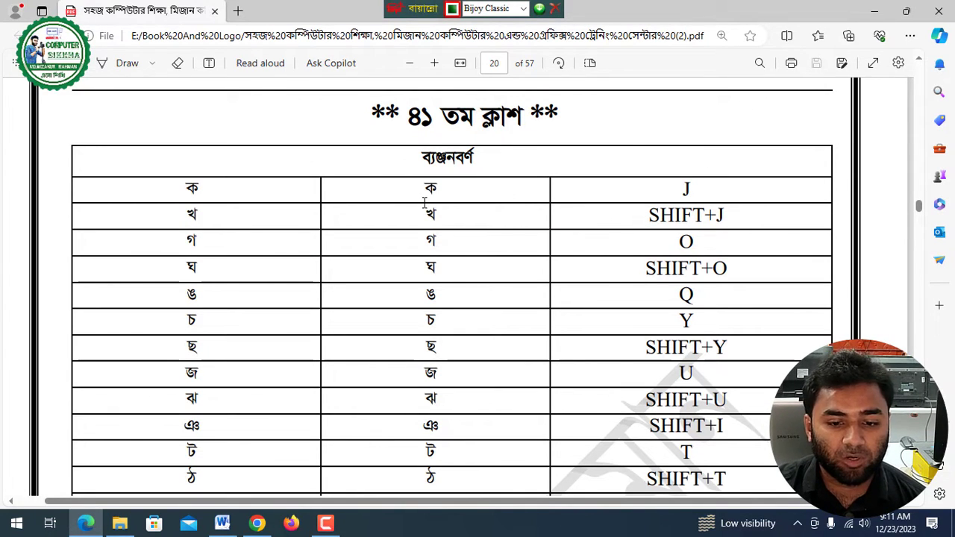
scroll(670, 256, down, 5)
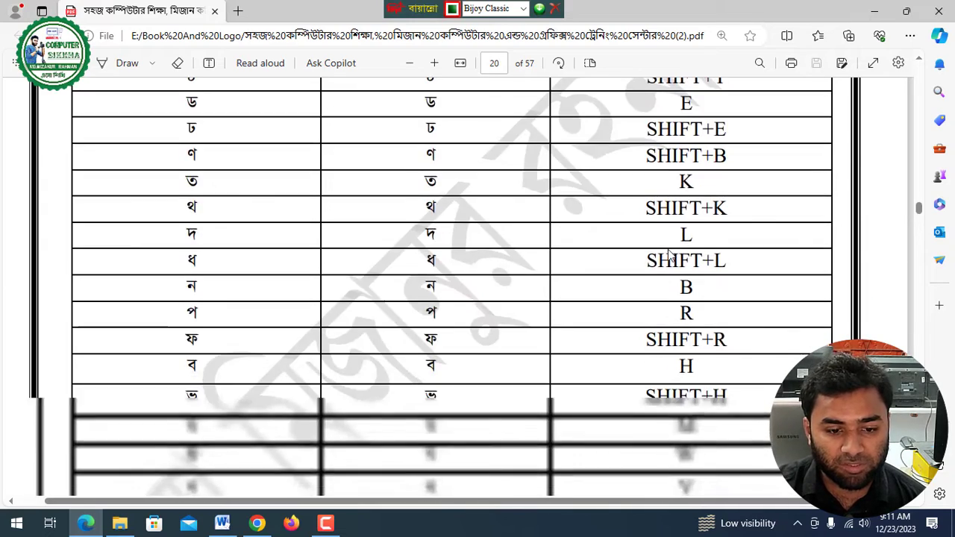
scroll(670, 256, up, 8)
scroll(670, 255, down, 3)
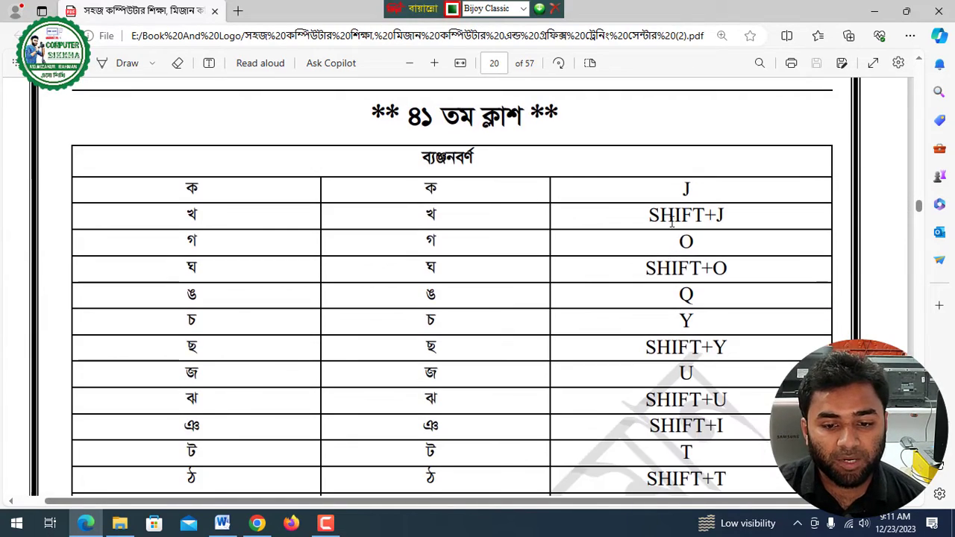
Return to the blank Word document and enter the consonants ক খ গ ঘ ঙ, separated by spaces
click(874, 11)
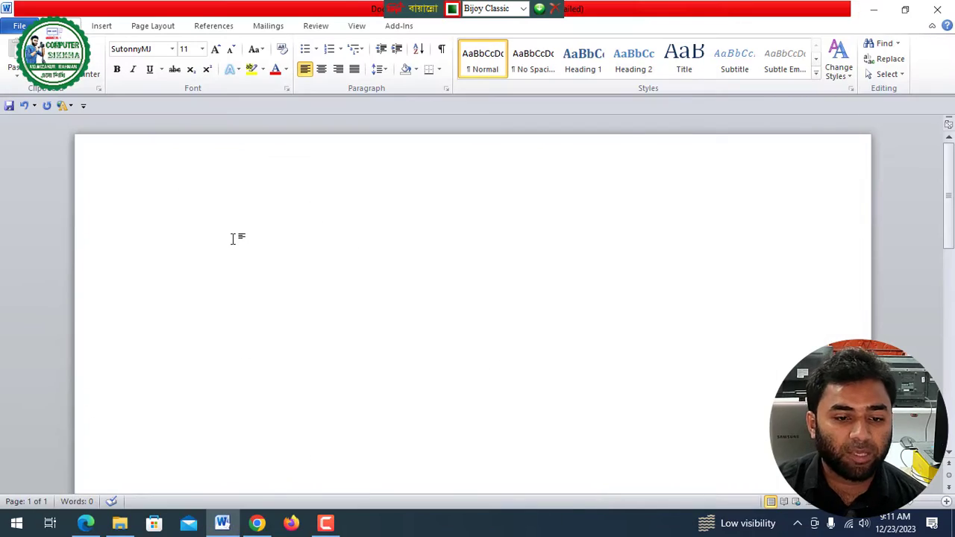
text(ক)
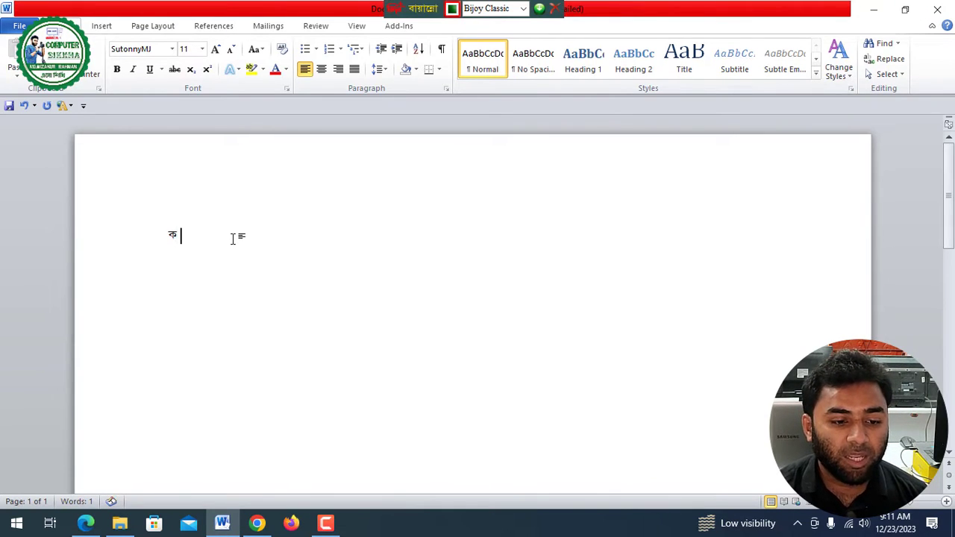
text( খ)
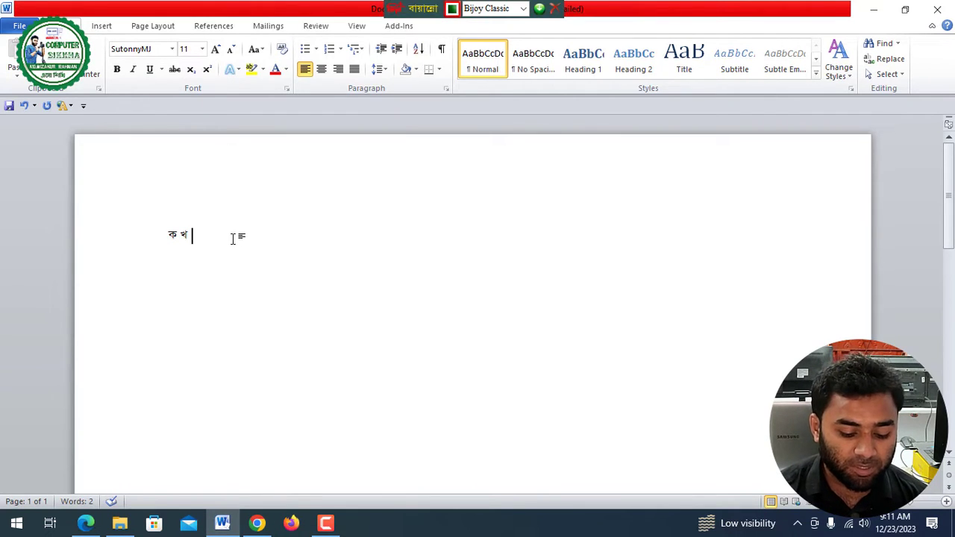
text(গ)
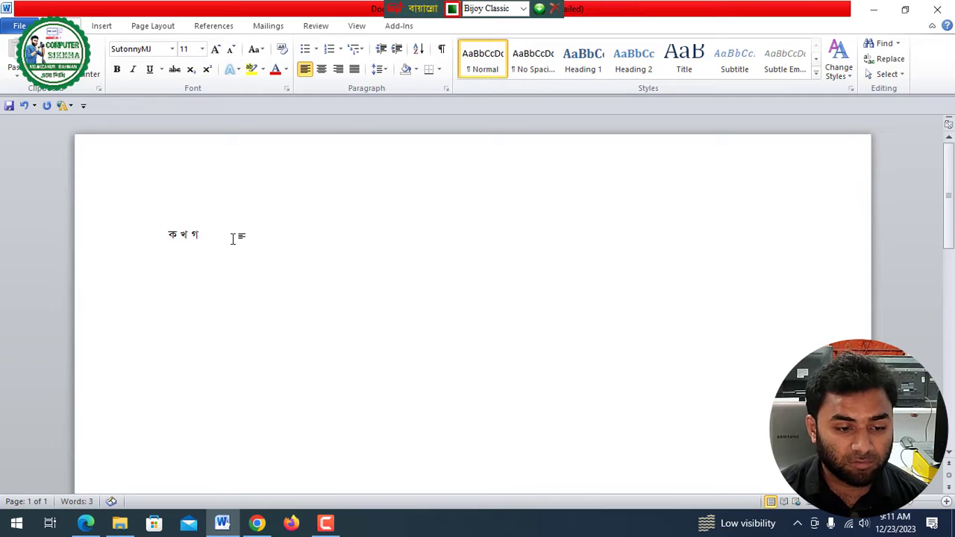
text( ঘ)
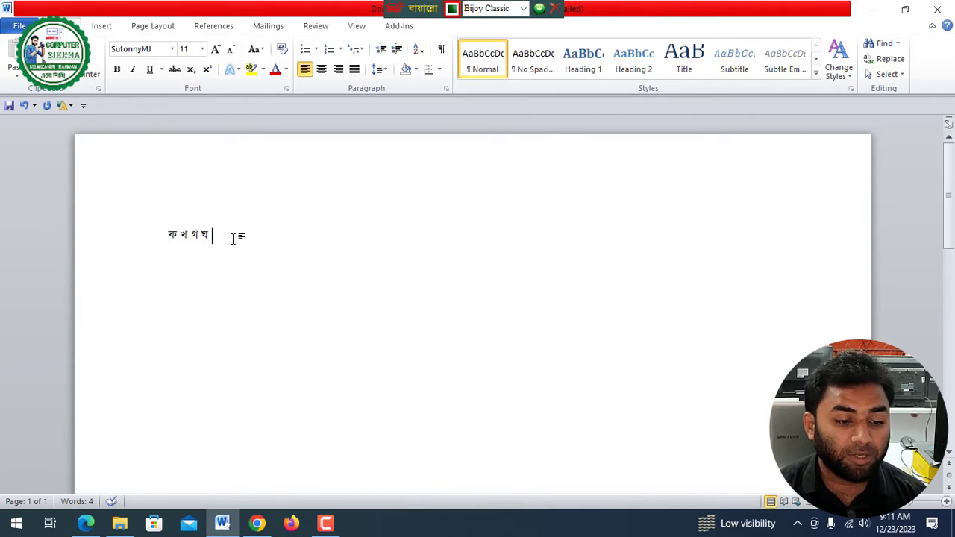
text( ঙ)
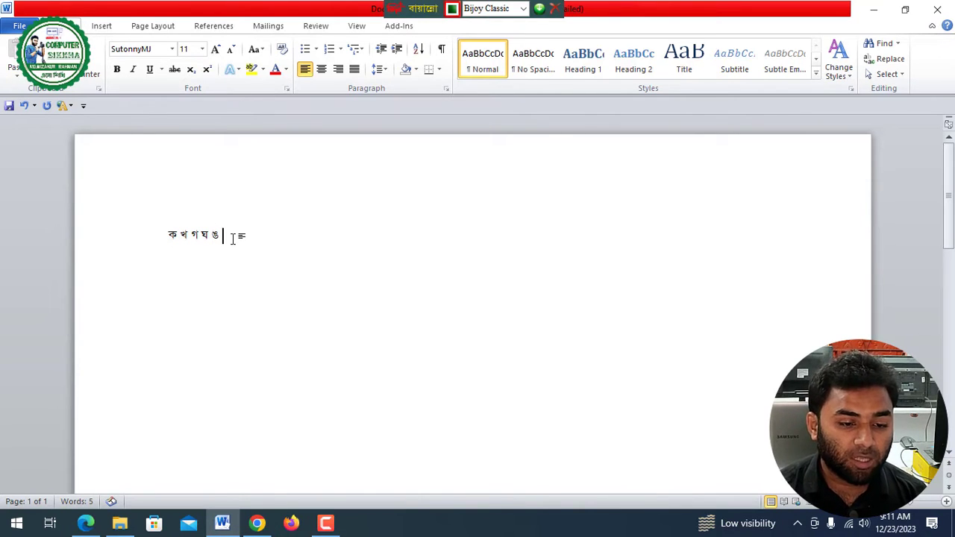
Consult the key table in the Edge PDF, and continue the consonant line in Word with চ ছ জ ঝ
key(alt+Tab)
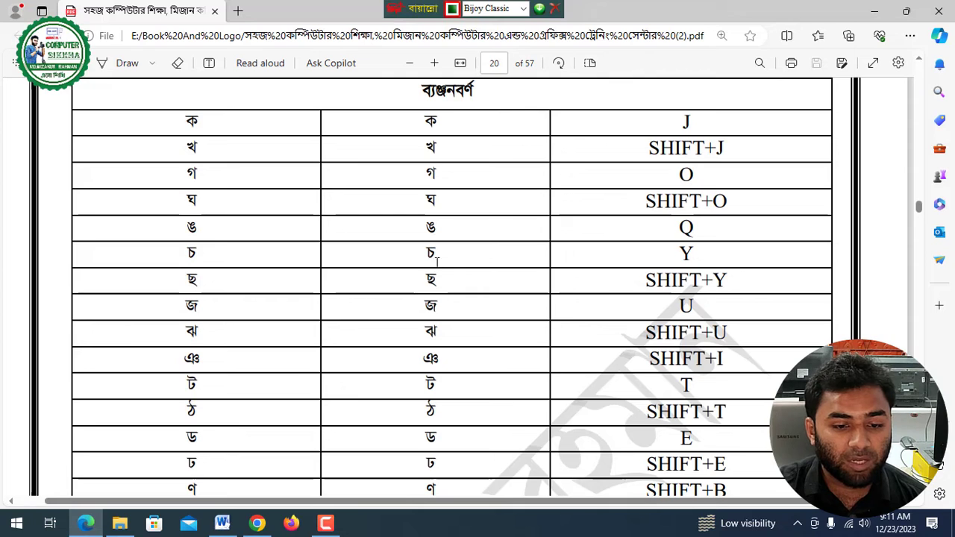
key(alt+Tab)
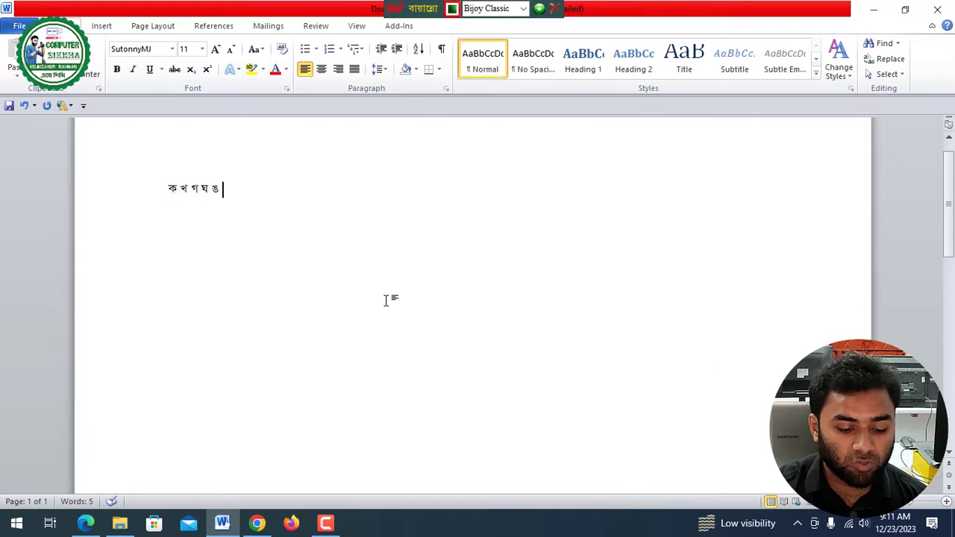
text(চ)
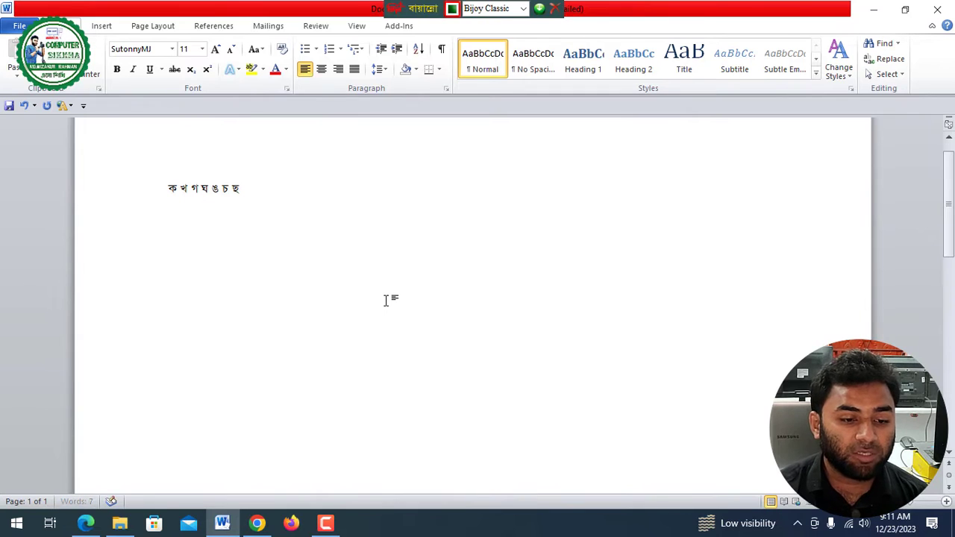
text( ছ )
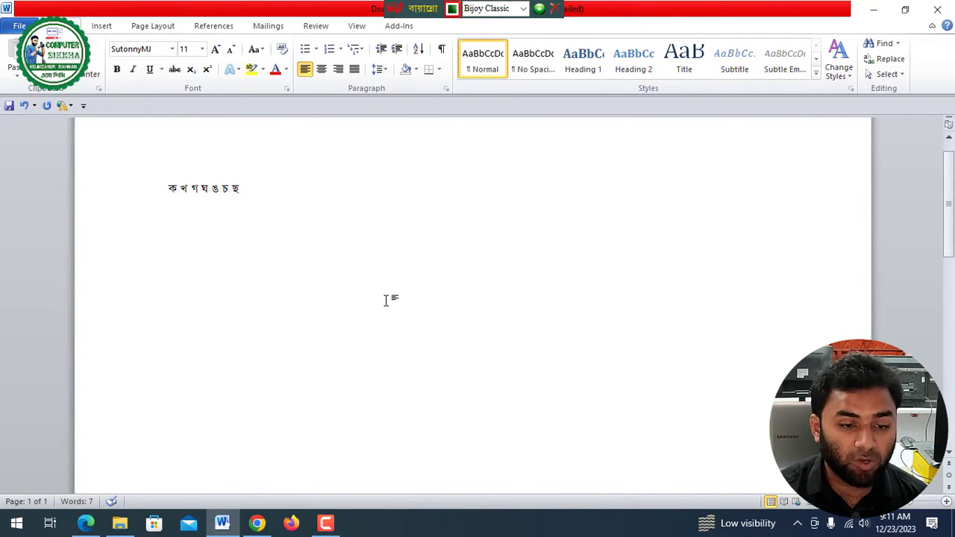
text(জ ঝ)
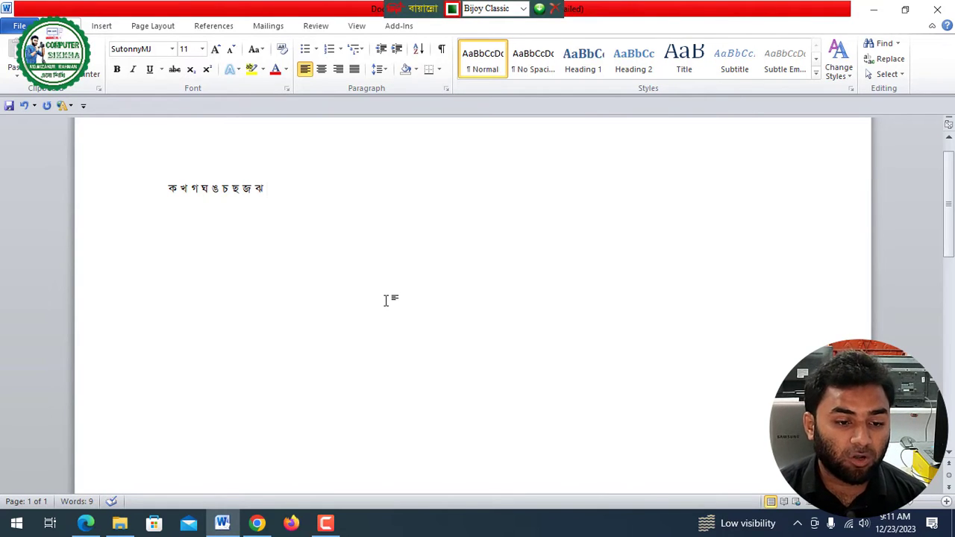
Check the following rows of the PDF key table in Edge and add ঞ ট ঠ ড ঢ to the Word line
key(alt+Tab)
scroll(465, 328, down, 2)
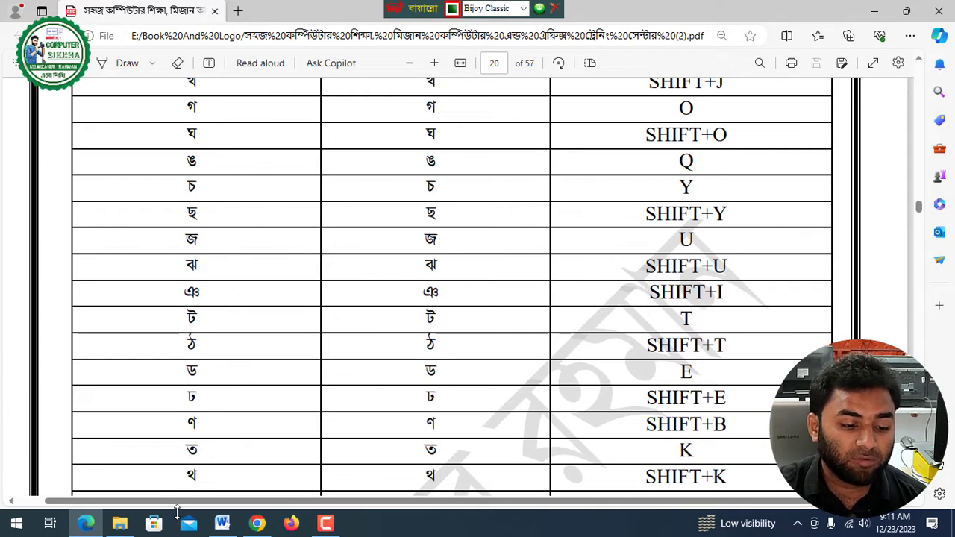
click(219, 523)
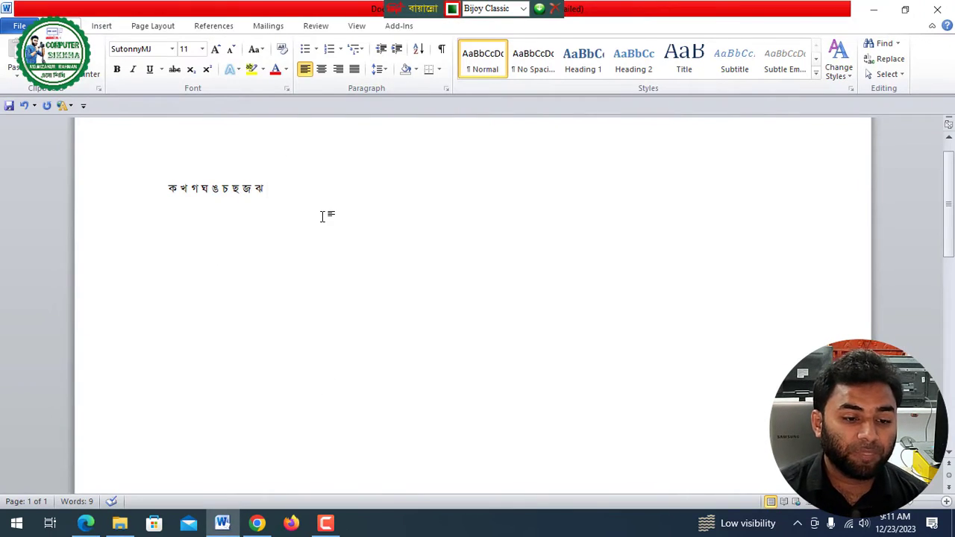
text(ঞ)
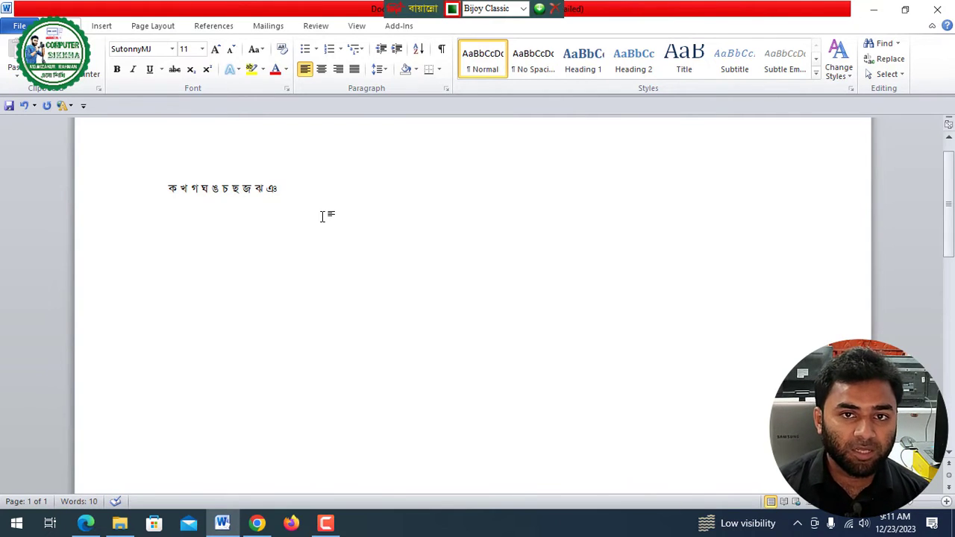
key(BackSpace)
text(ঞ ট)
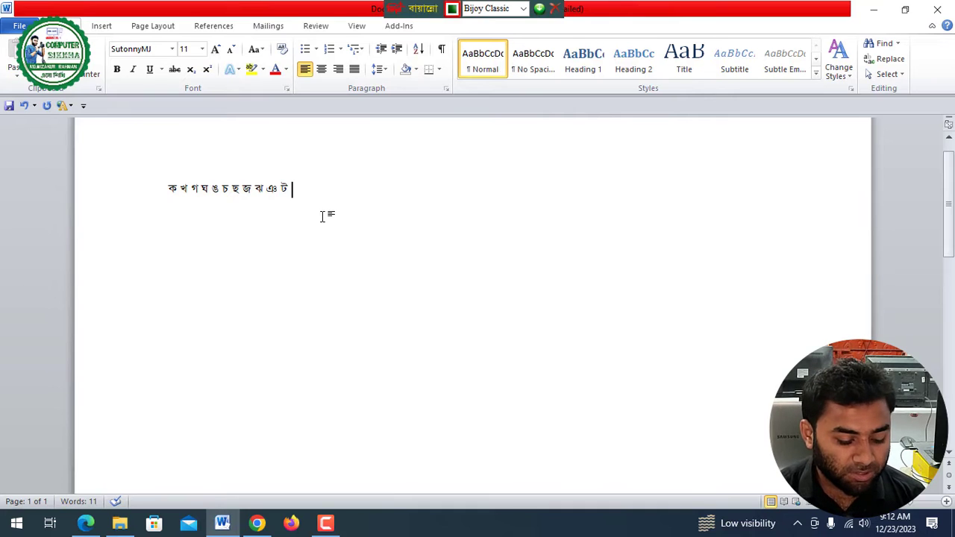
text(ঠ)
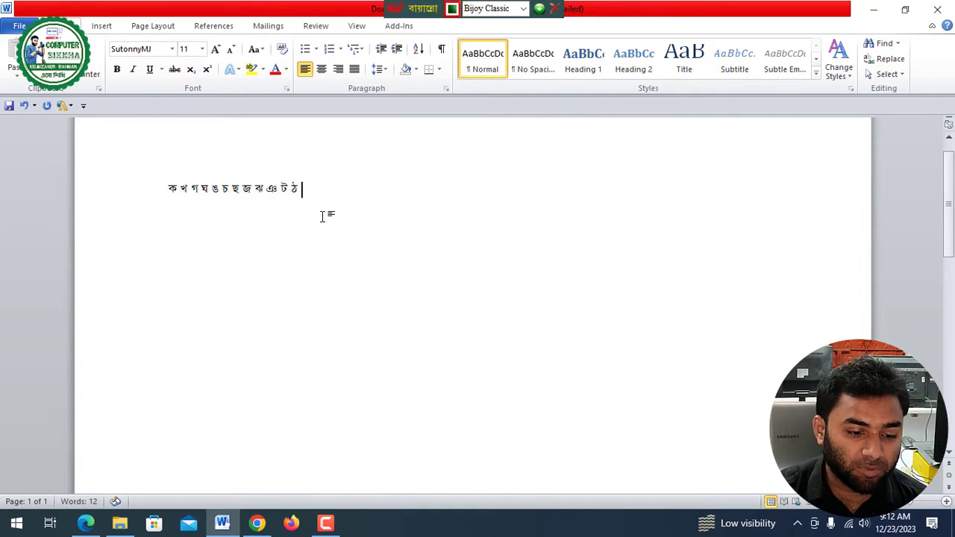
text( ড ঢ)
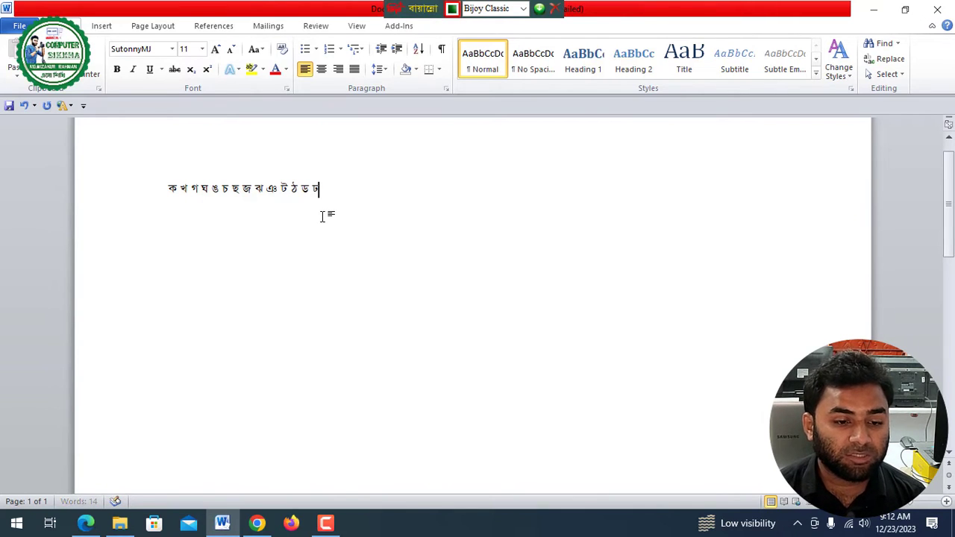
Enlarge the whole line of consonants to font size 23 and return the cursor to the line's end
scroll(341, 209, up, 5)
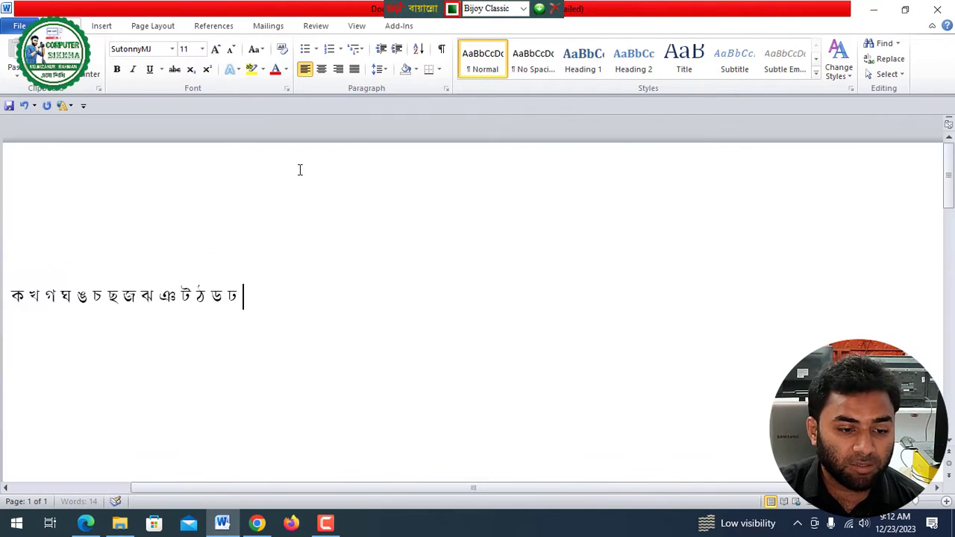
triple_click(203, 293)
key(ctrl+bracketright)
key(ctrl+bracketright)
key(ctrl+bracketright)
key(ctrl+bracketright)
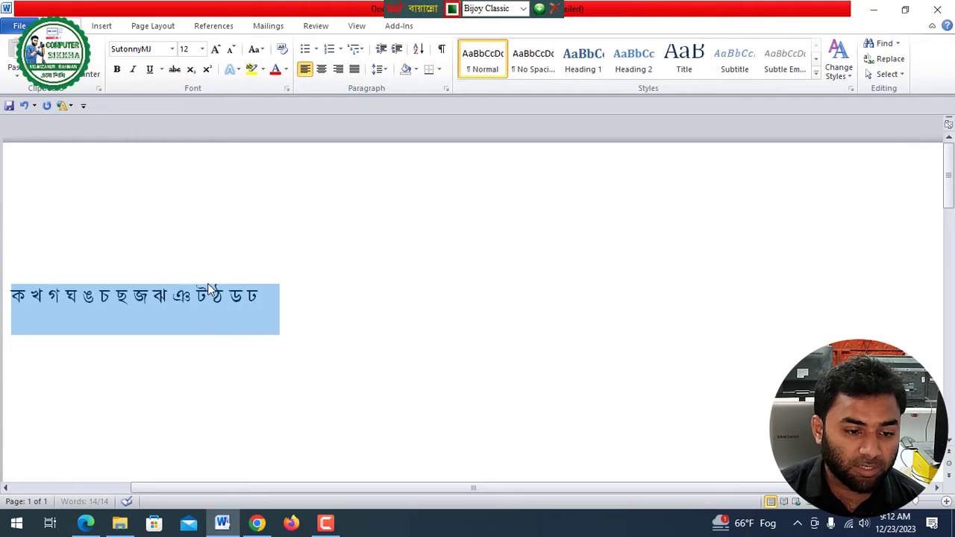
key(ctrl+bracketright)
key(ctrl+bracketright)
key(ctrl+bracketright)
key(ctrl+bracketright)
key(ctrl+bracketright)
key(ctrl+bracketright)
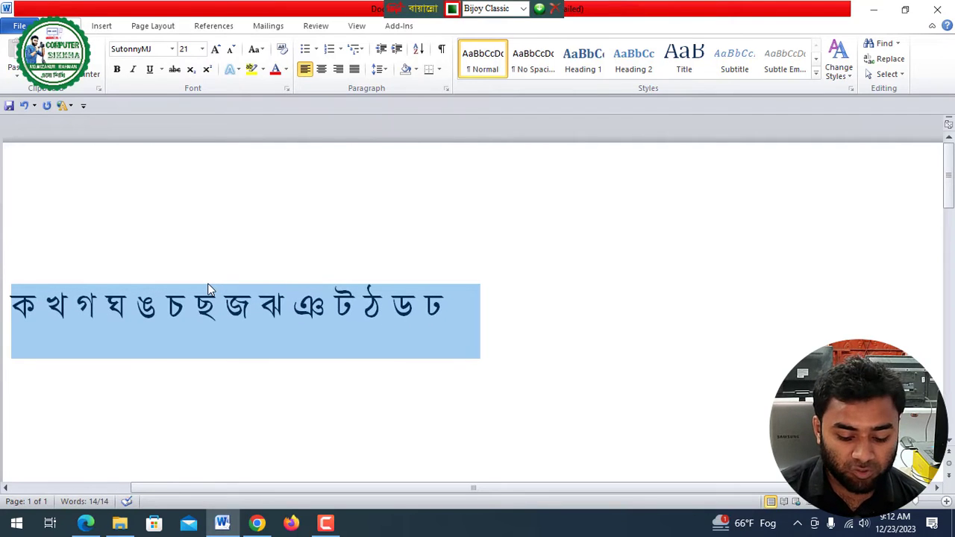
key(ctrl+bracketright)
key(ctrl+bracketright)
key(End)
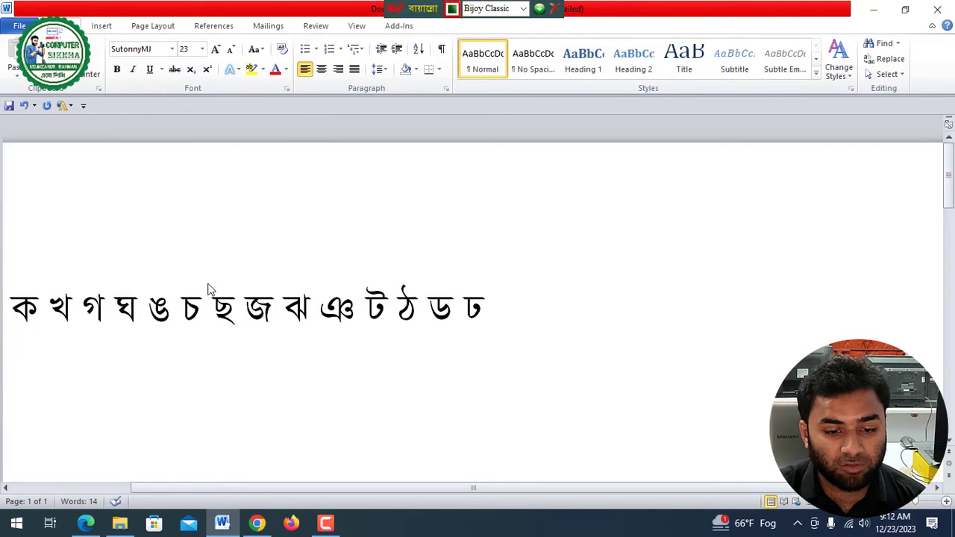
Switch to the PDF in Edge and examine the key assignments for the consonants from ণ to ধ
click(86, 523)
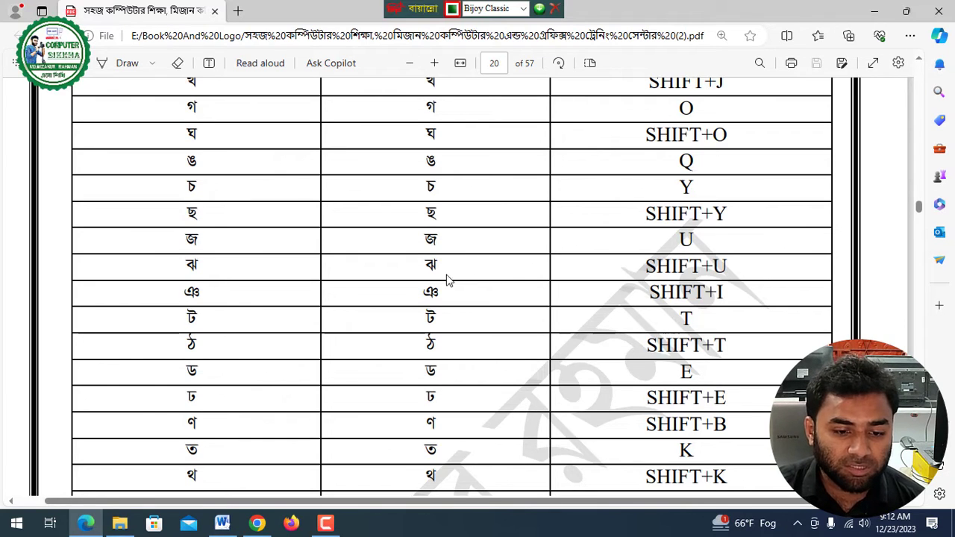
scroll(498, 276, down, 3)
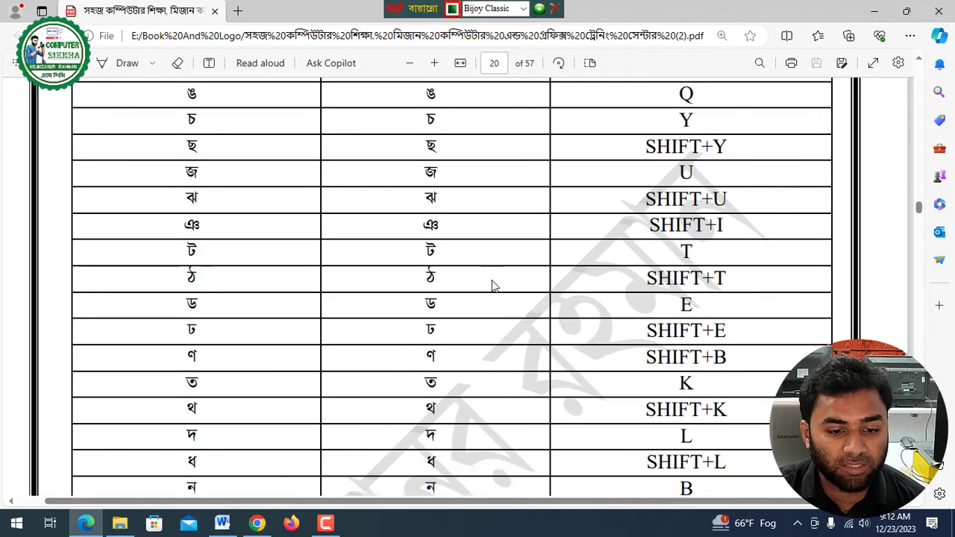
scroll(491, 282, down, 1)
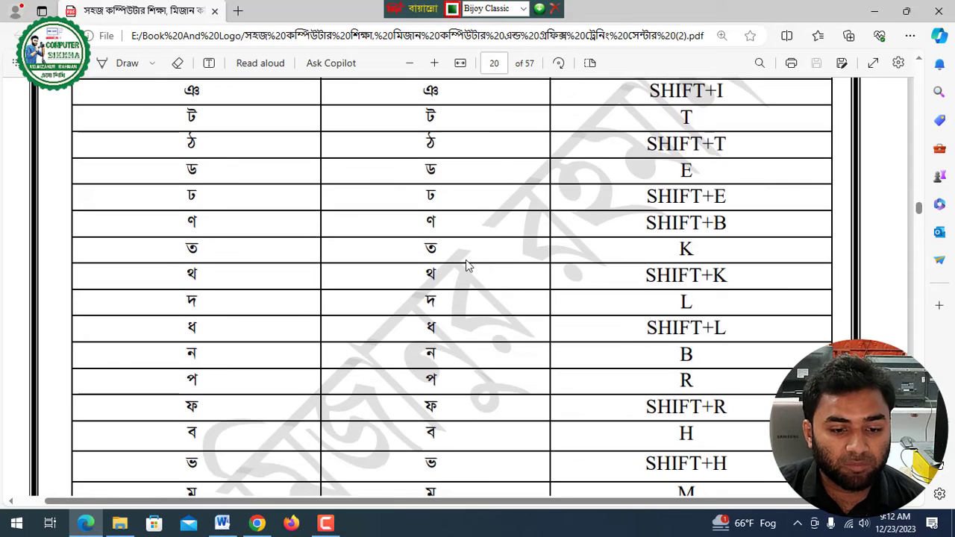
drag(422, 221, 438, 329)
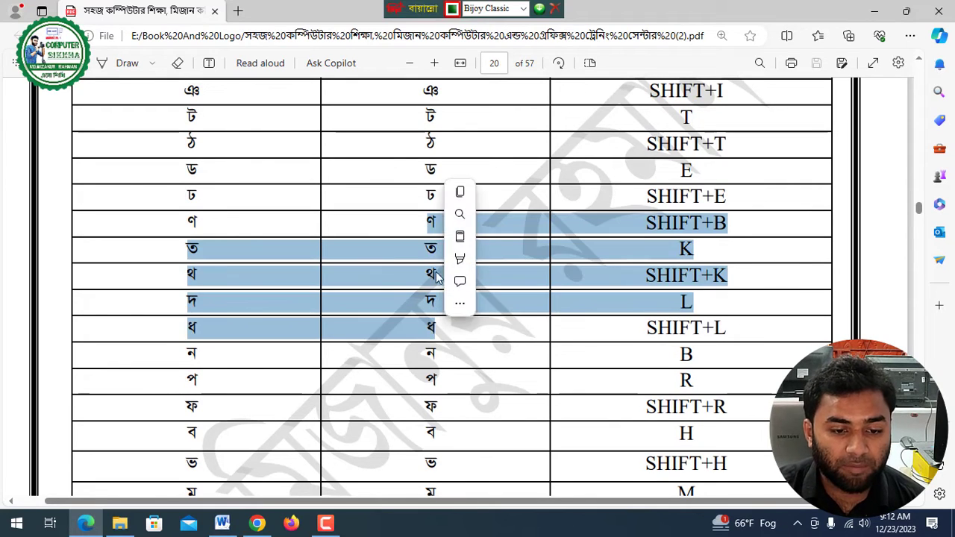
click(422, 227)
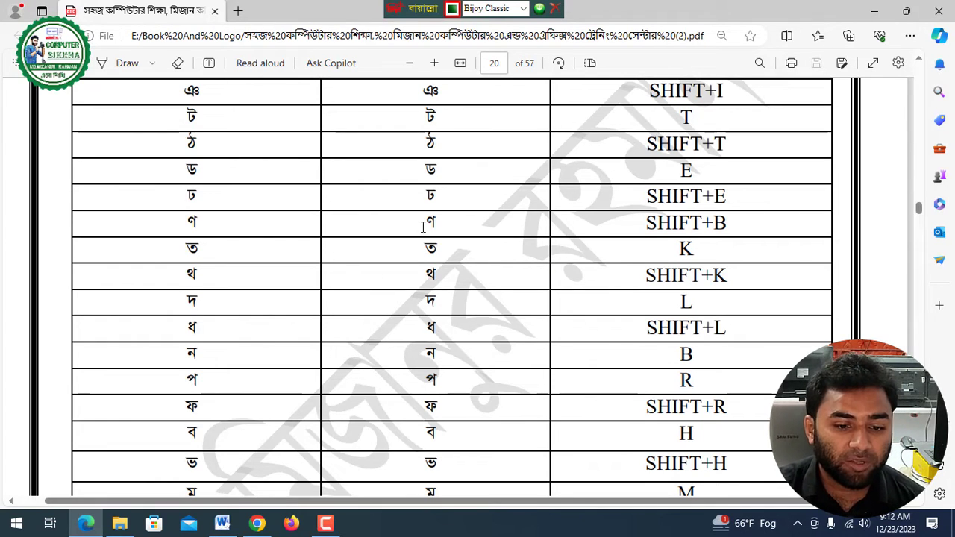
drag(440, 222, 441, 302)
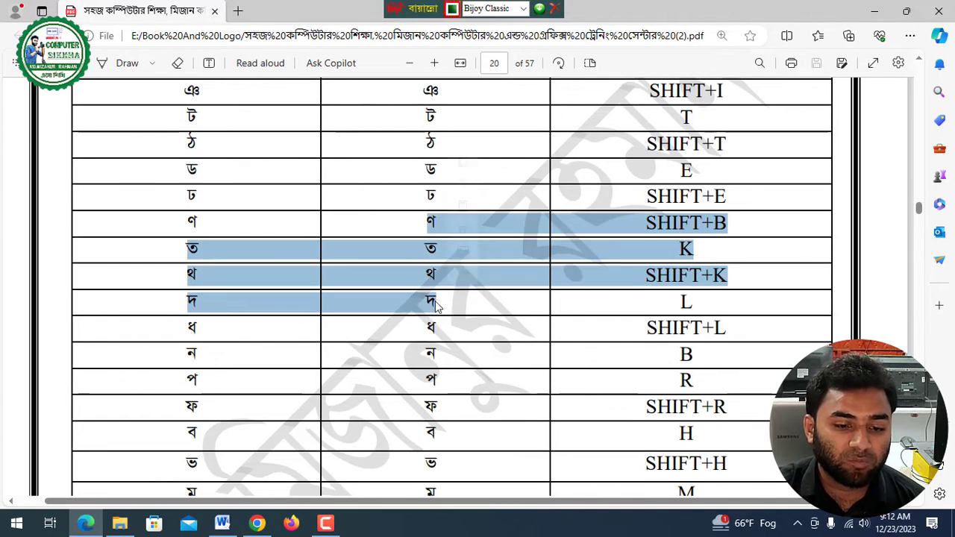
click(429, 224)
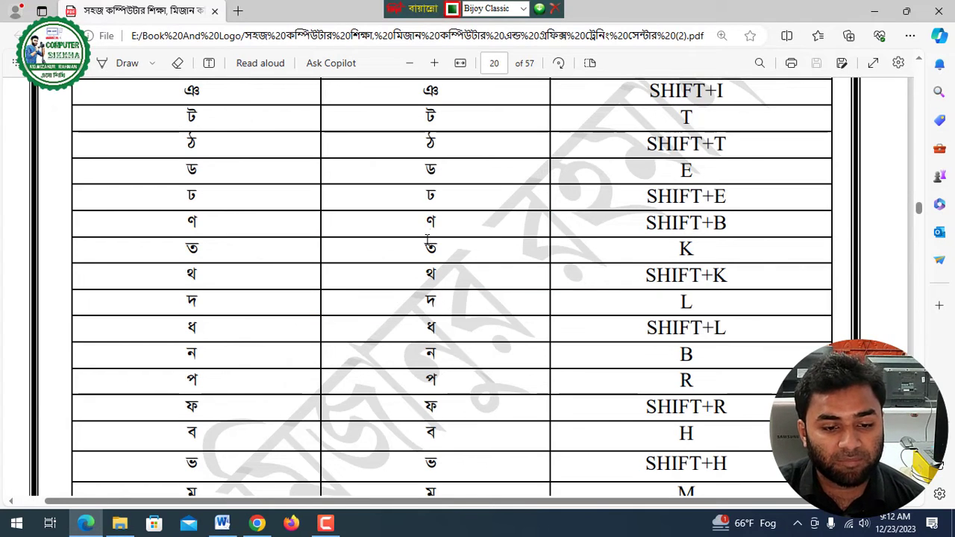
drag(428, 229, 438, 302)
click(419, 221)
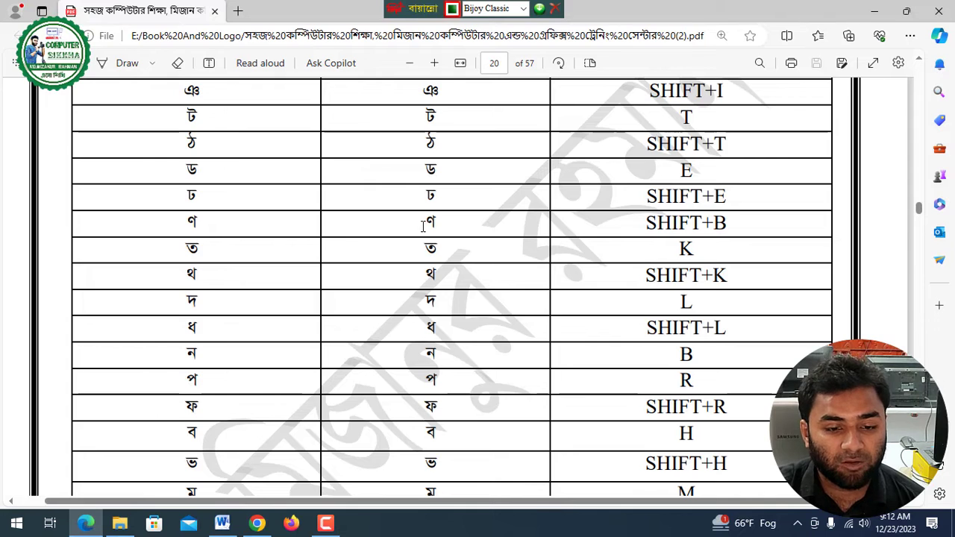
Switch to Word, add ণ at the end of the consonant line, and replace it with ন
click(223, 524)
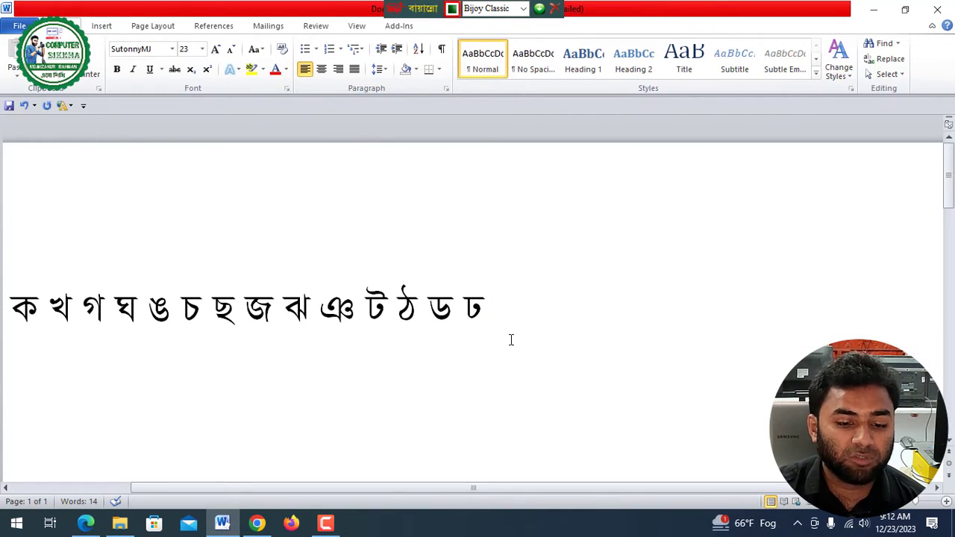
text(ণ)
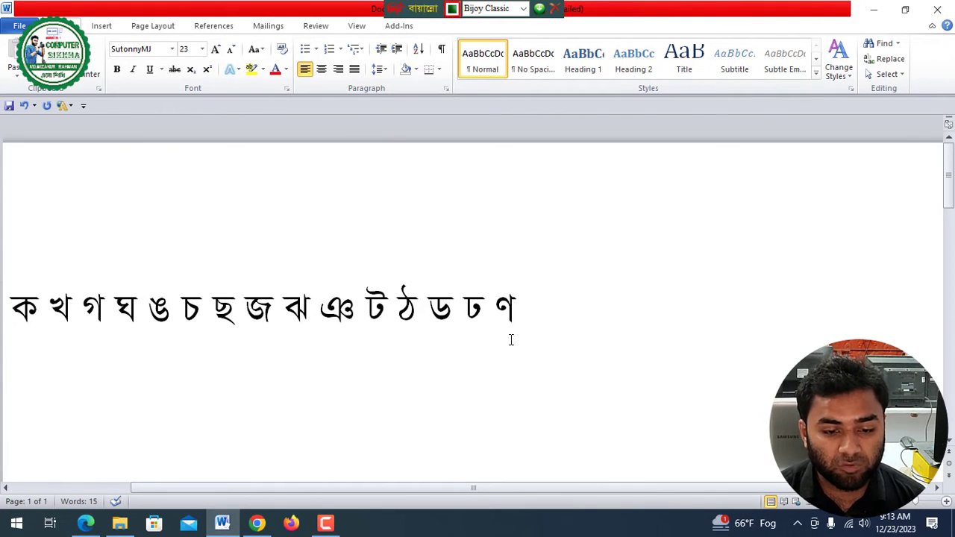
key(BackSpace)
key(BackSpace)
text(ন)
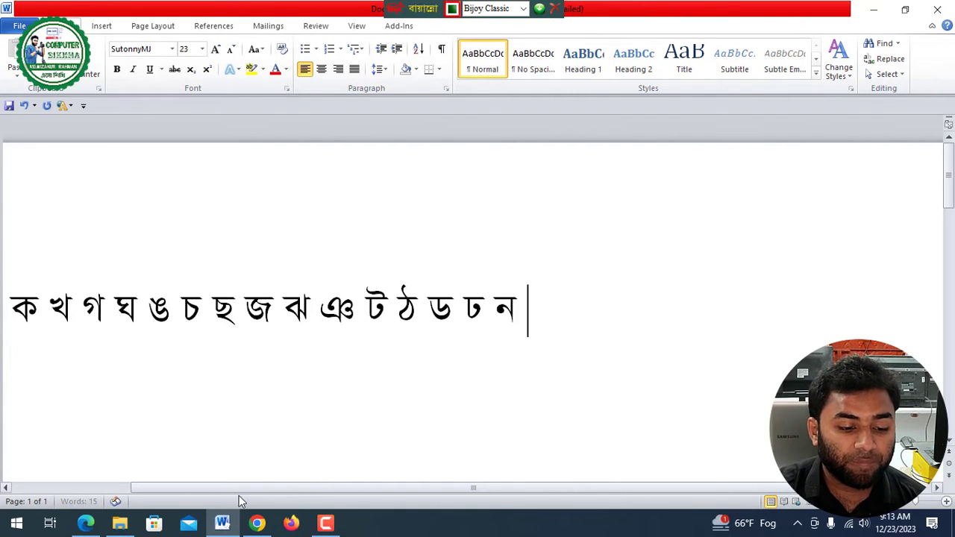
Consult the key table in the Edge PDF, and continue the Word line with প ফ ব ভ
click(86, 525)
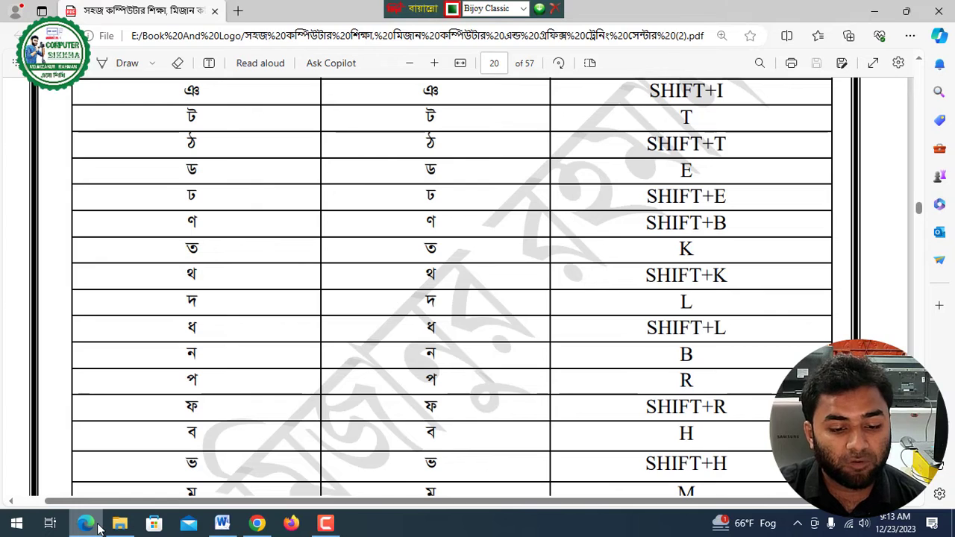
click(99, 529)
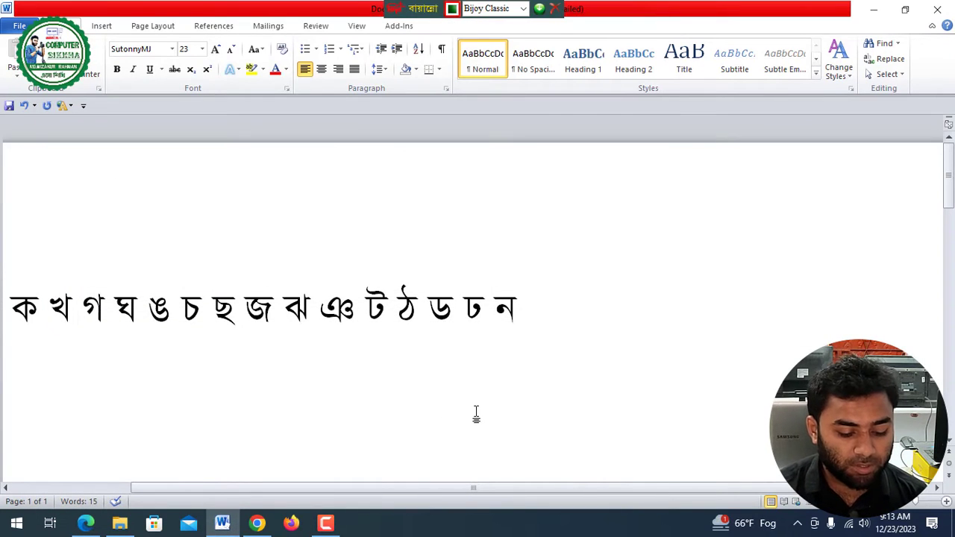
text(r R)
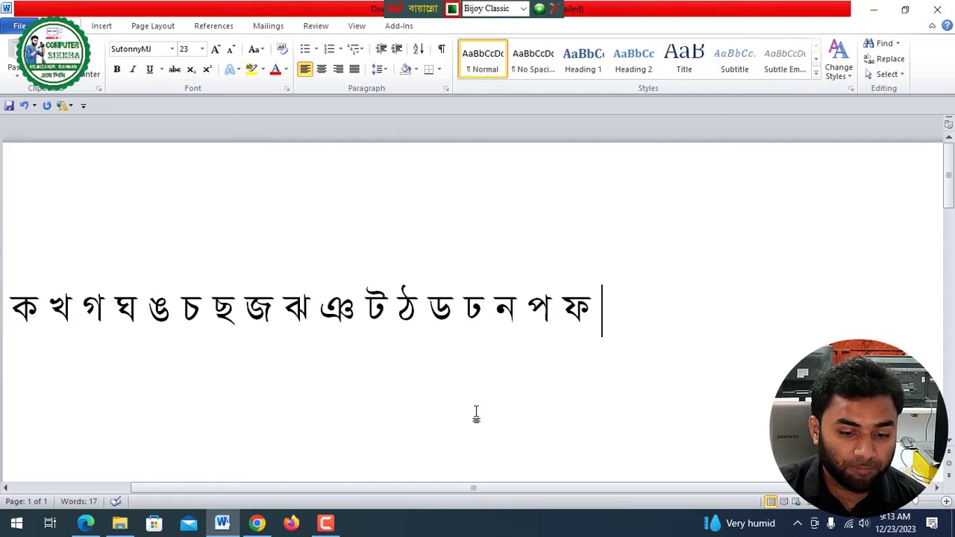
text( h)
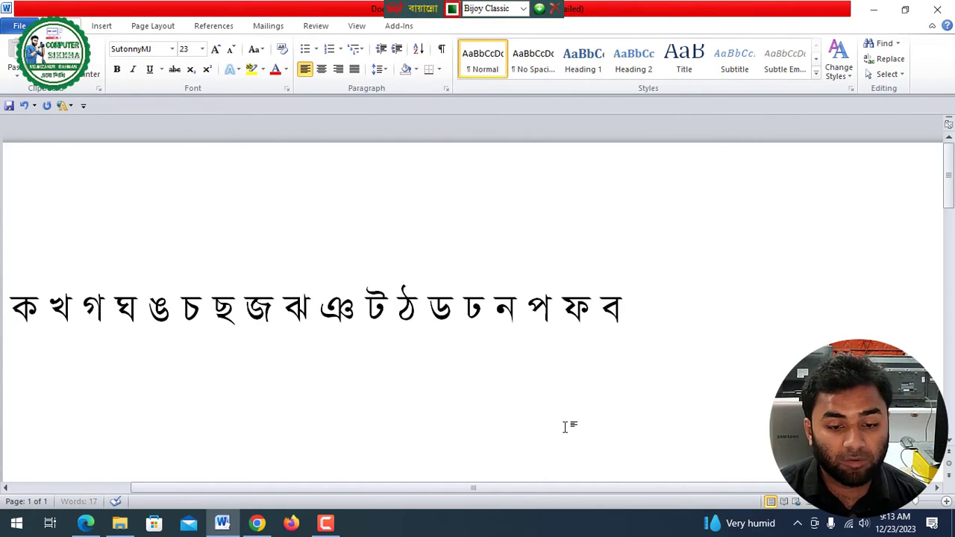
text( H)
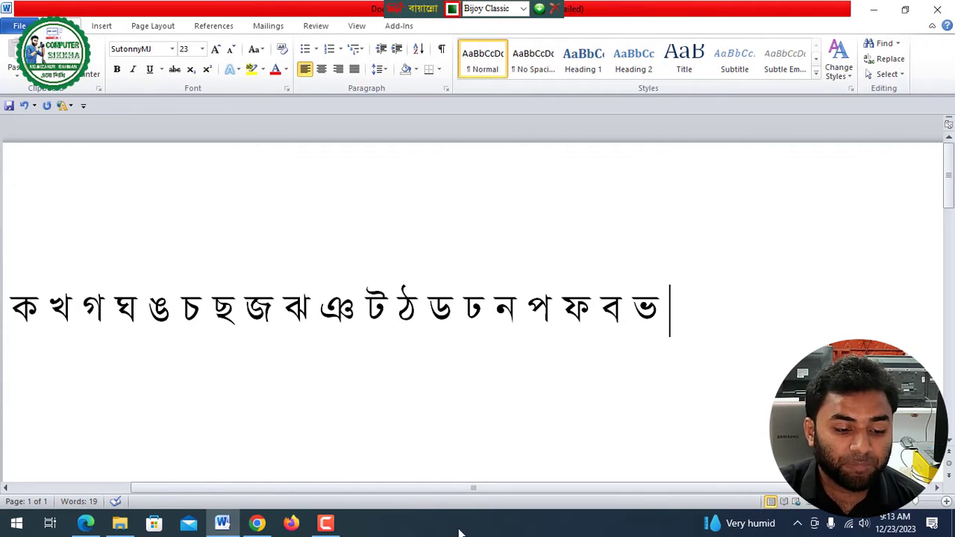
Check the next consonant rows of the PDF in Edge and add ম য র to the Word line
click(85, 525)
key(alt+Tab)
text(M)
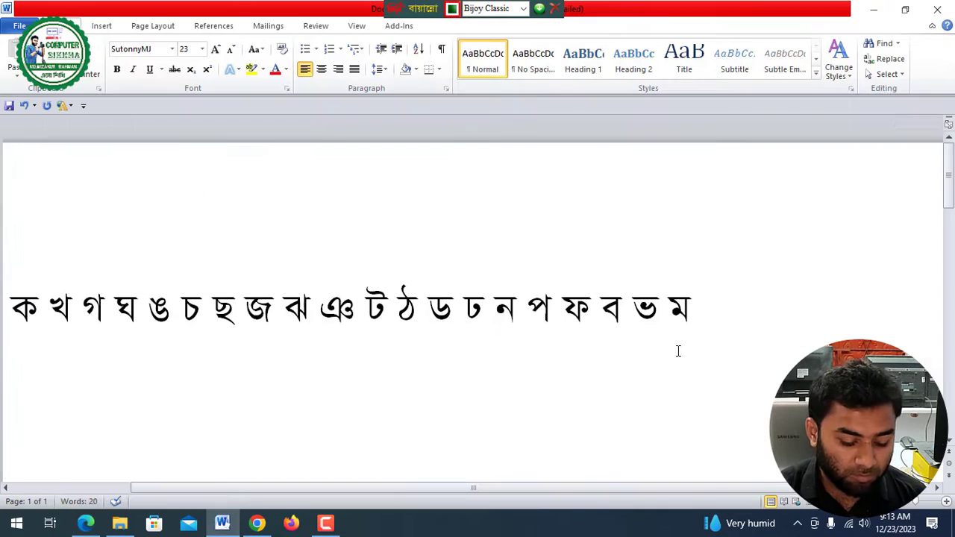
text( w)
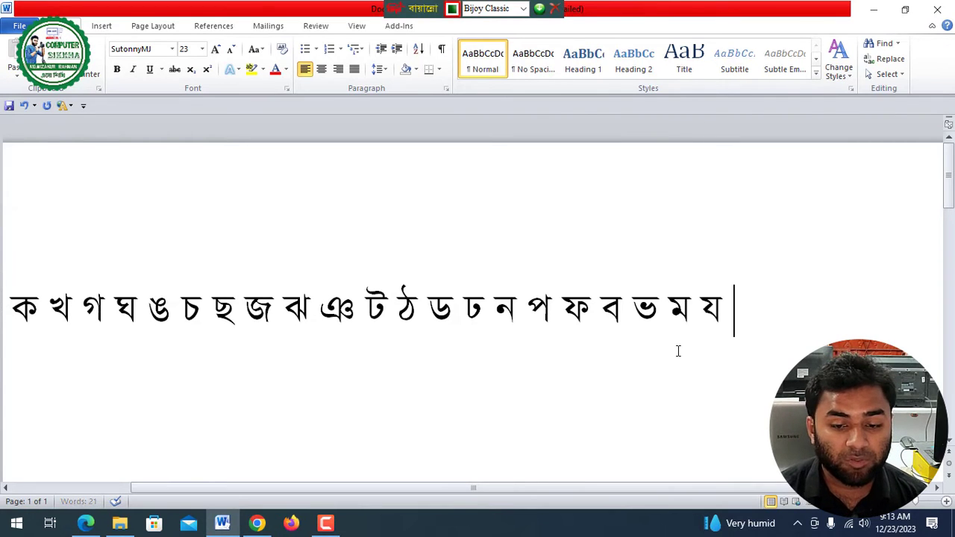
click(224, 524)
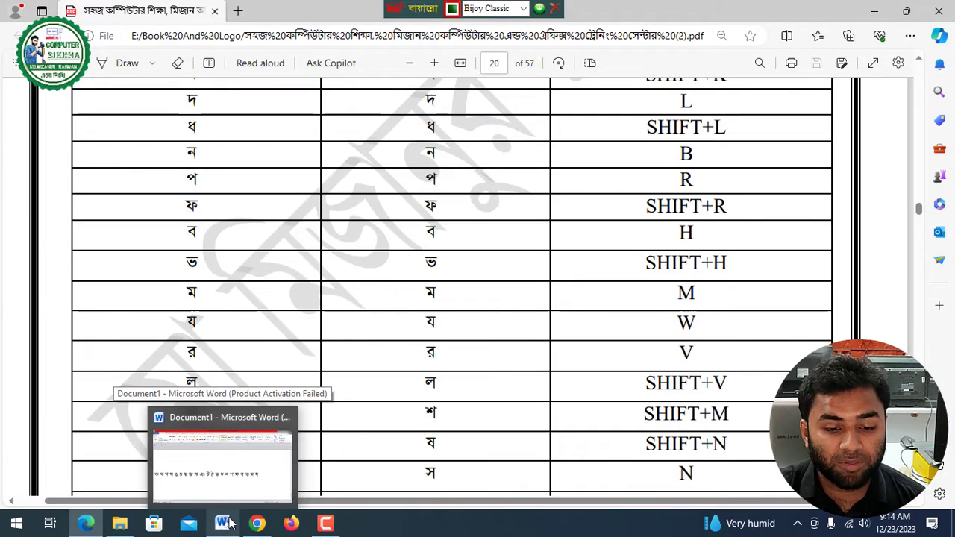
click(224, 524)
text(v)
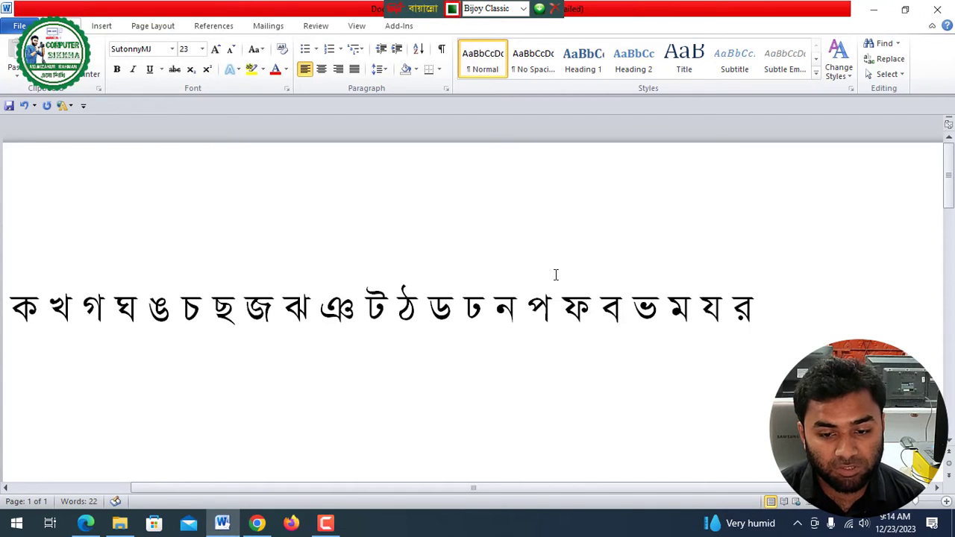
Add ল after র, consult the next rows of the PDF in Edge, and extend the Word line with শ ষ স
key(BackSpace)
text(x V)
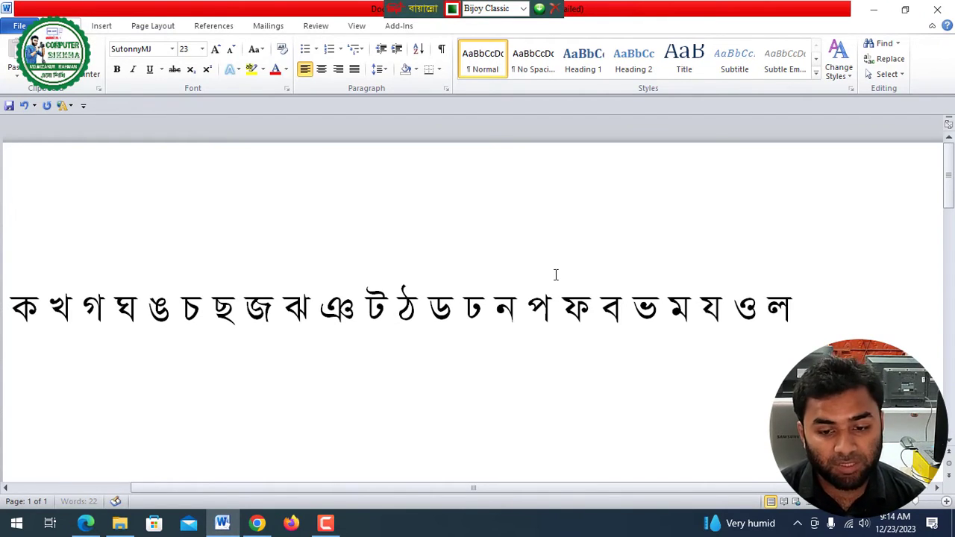
key(alt+Tab)
scroll(611, 328, down, 3)
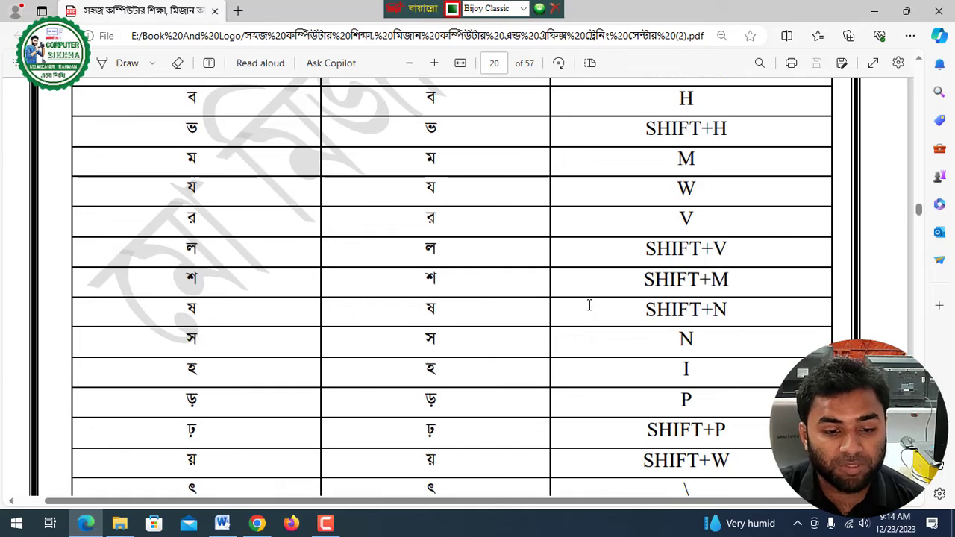
key(alt+Tab)
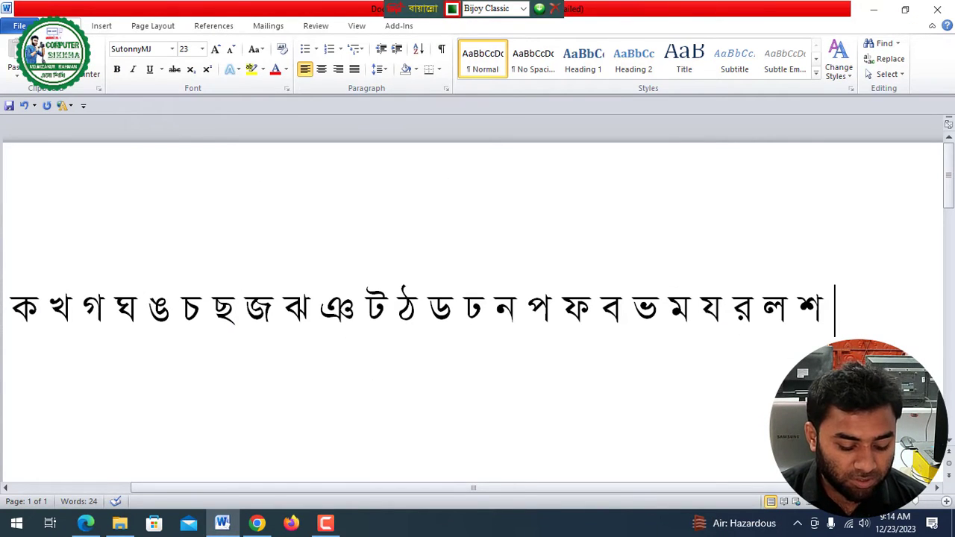
text(N)
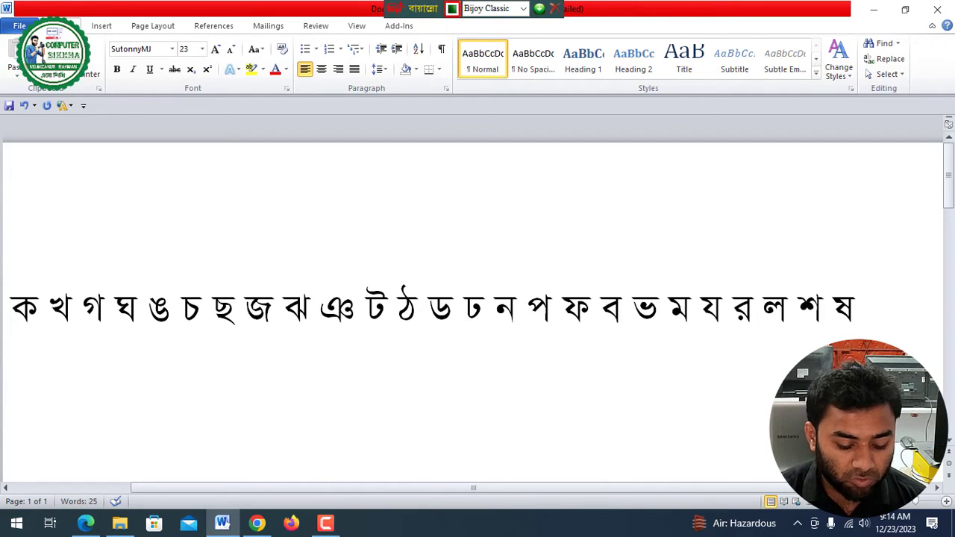
text(n)
Look up the lower rows of the PDF key table in Edge and add হ ড় ঢ় in Word
key(alt+Tab)
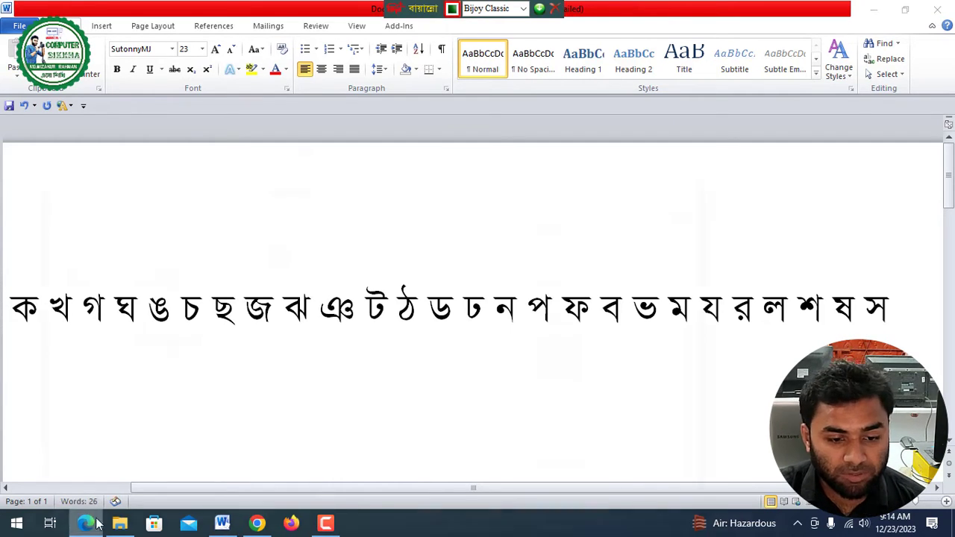
scroll(543, 394, down, 3)
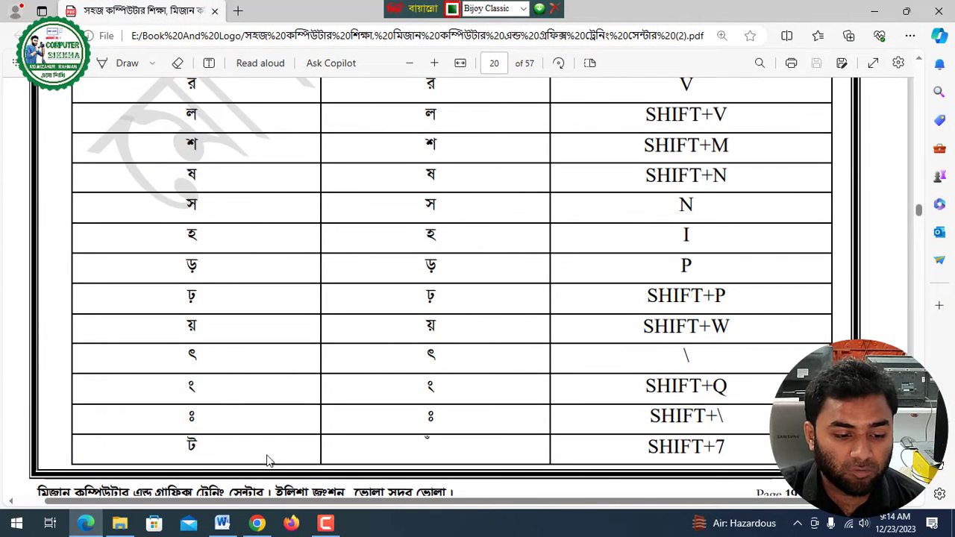
click(85, 525)
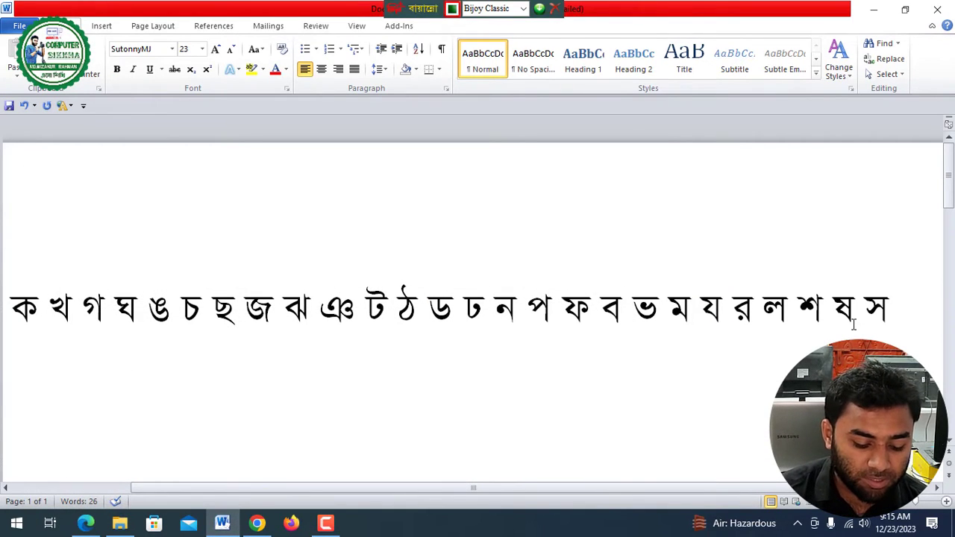
text(হ)
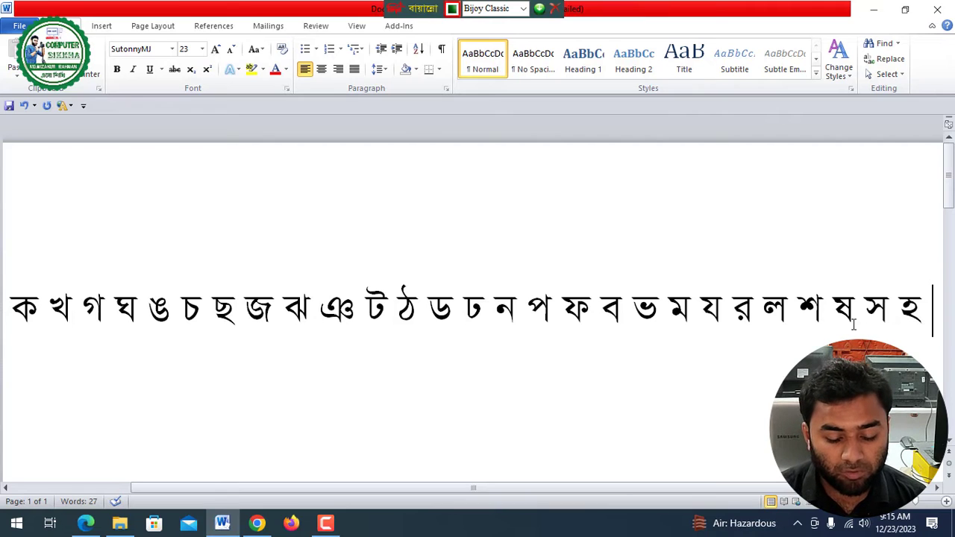
key(BackSpace)
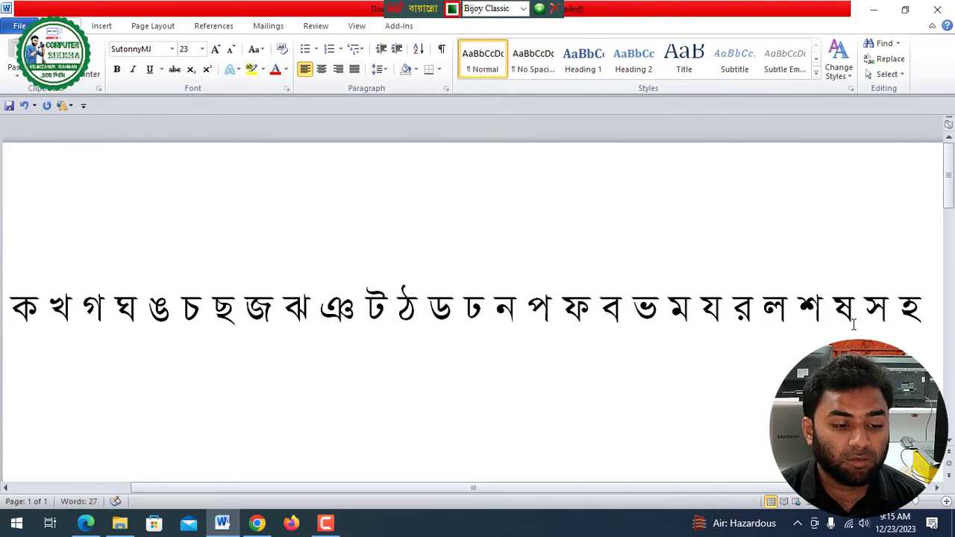
text([)
key(BackSpace)
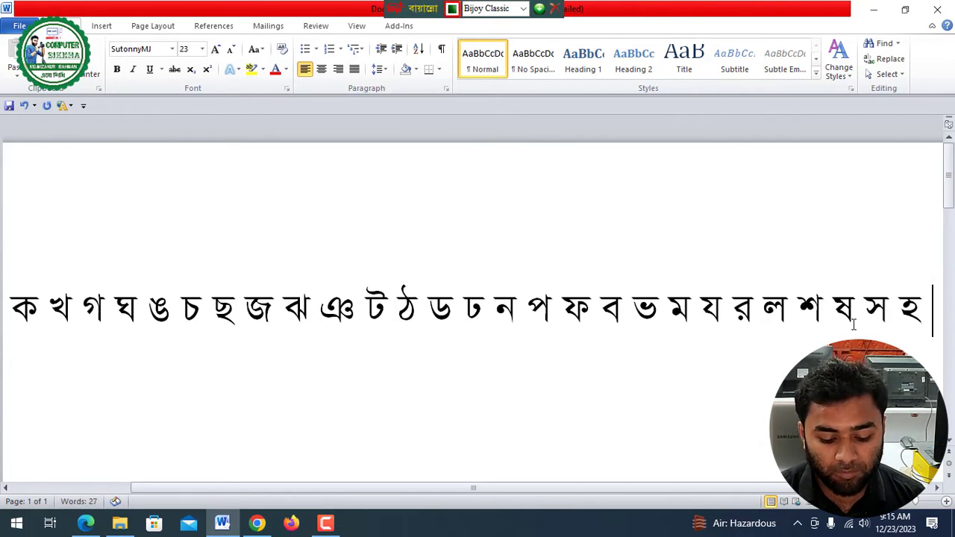
text(ড়)
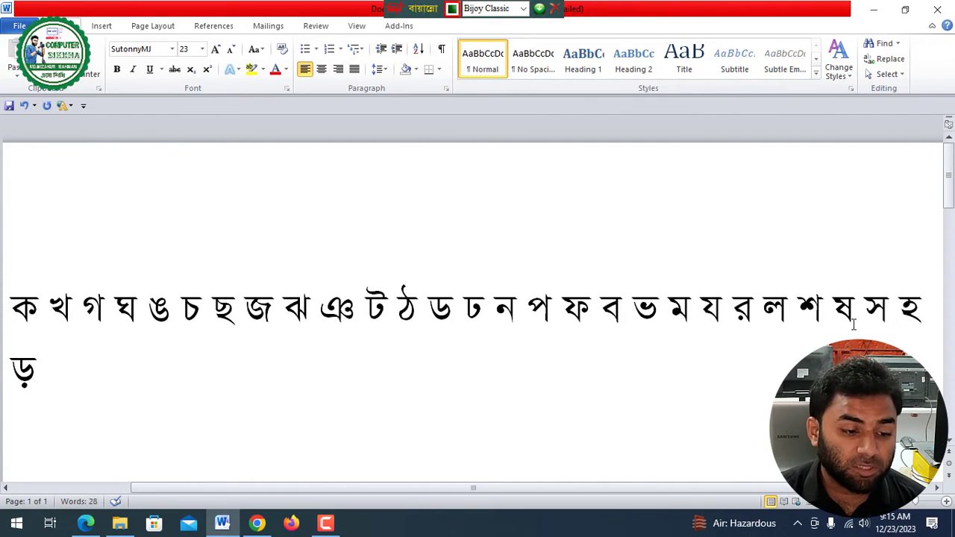
text( ঢ়)
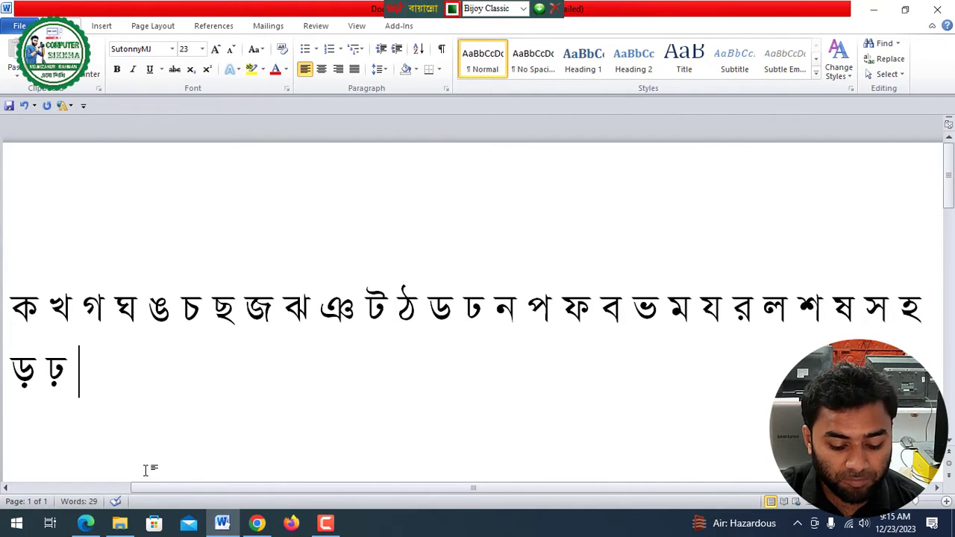
Check the keys for য় and ৎ in the Edge PDF and add both letters after ঢ় in Word
click(86, 524)
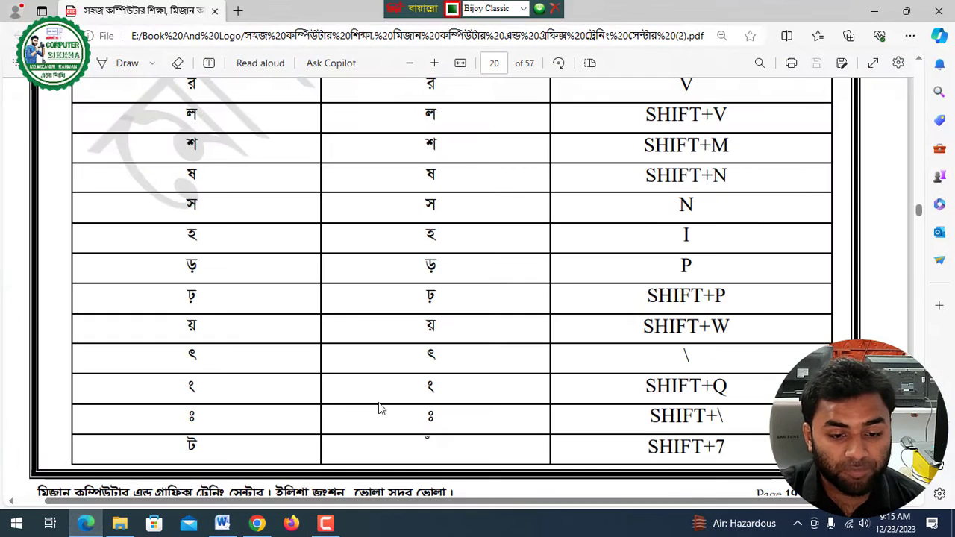
scroll(535, 355, down, 1)
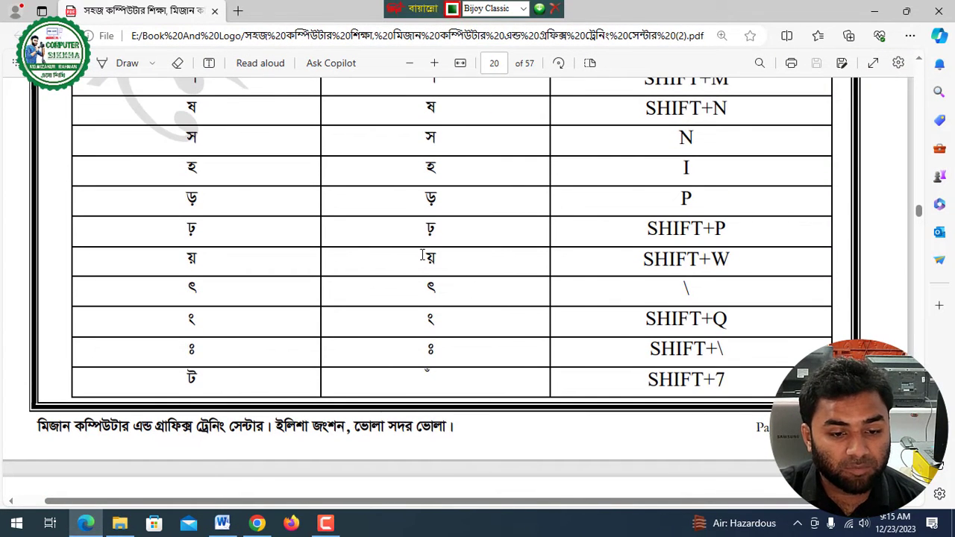
click(91, 519)
text(য়)
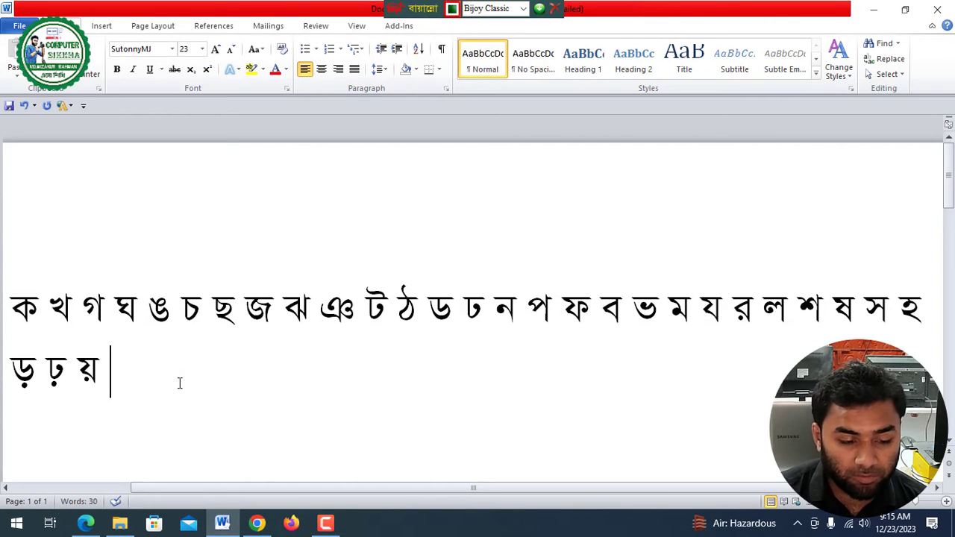
text(ৎ)
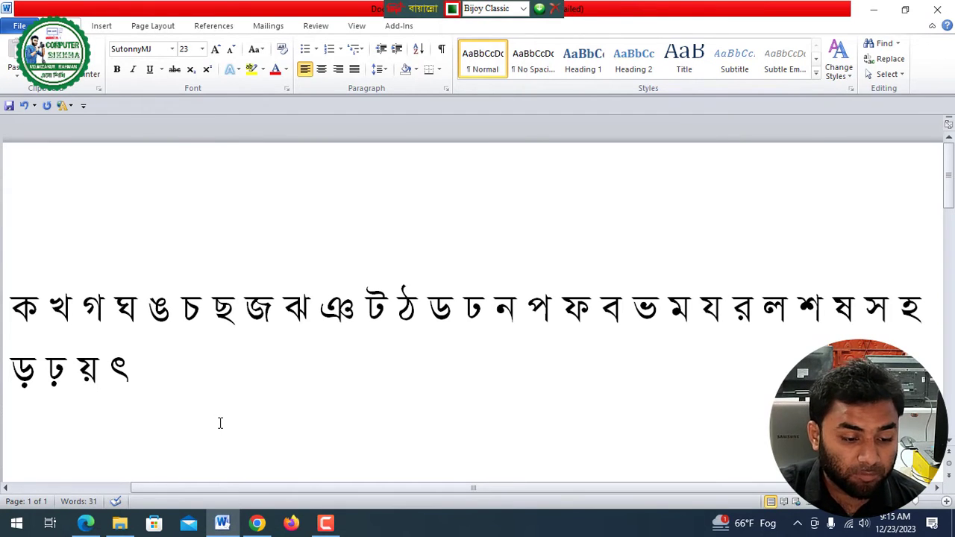
Consult the final PDF rows in Edge, finish the Word line with ং ঃ and a separately spaced ঁ, and minimize Word
key(alt+Tab)
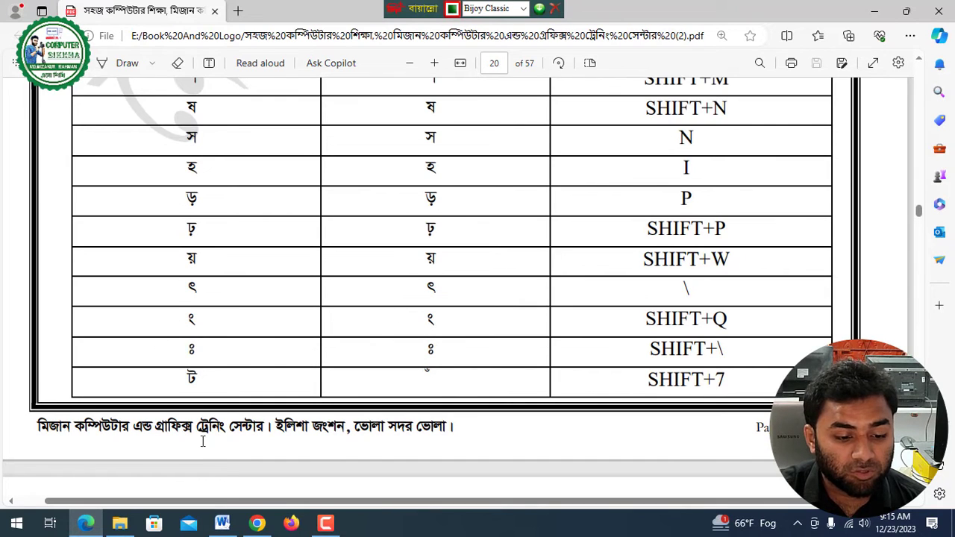
key(alt+Tab)
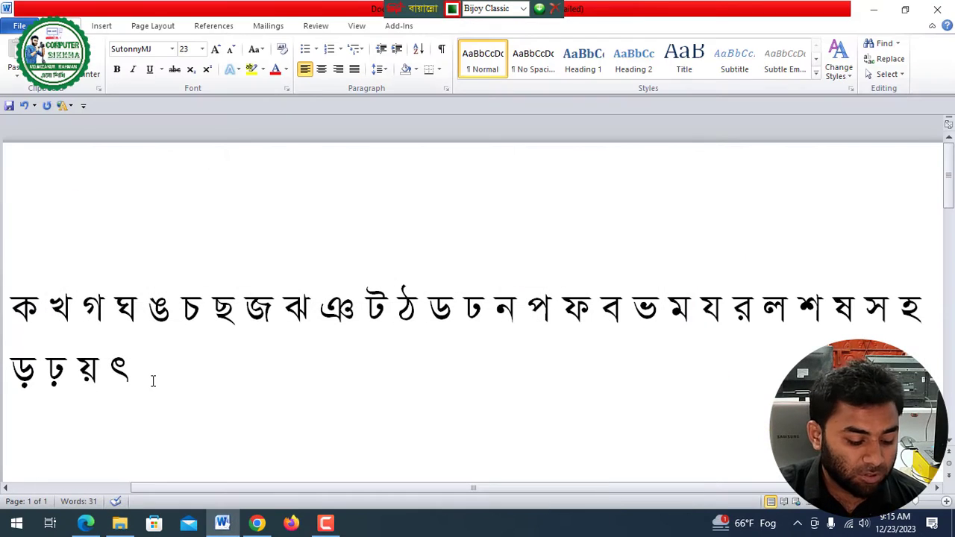
text(ং)
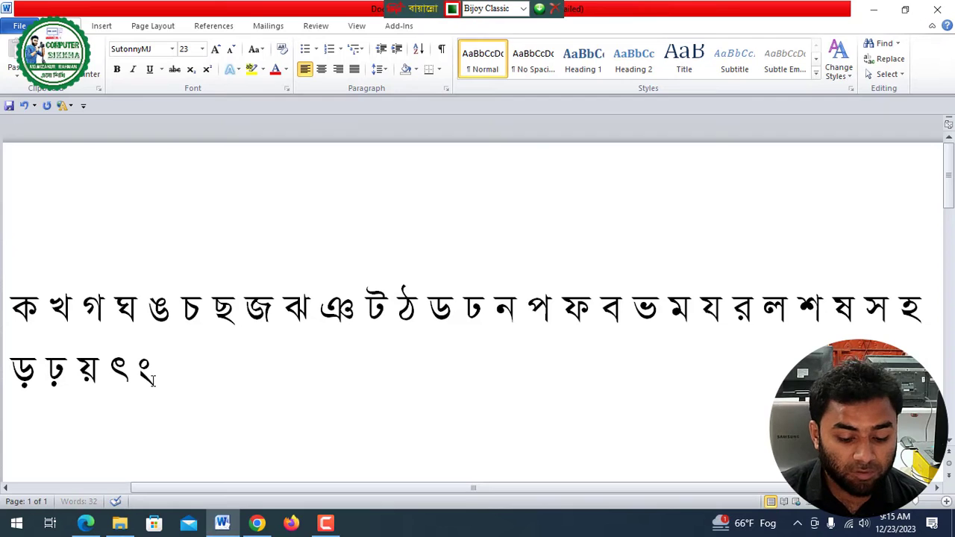
text(ঃ)
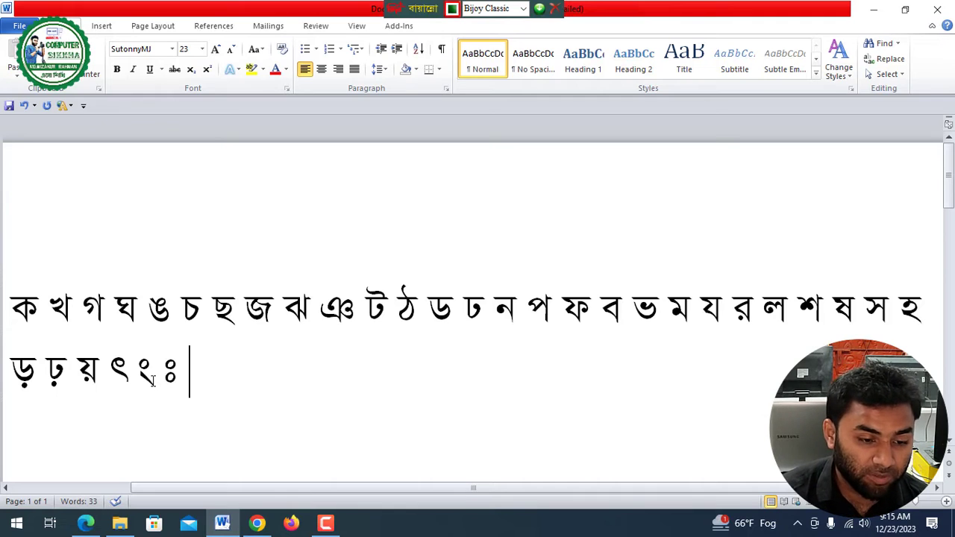
text( ঁ)
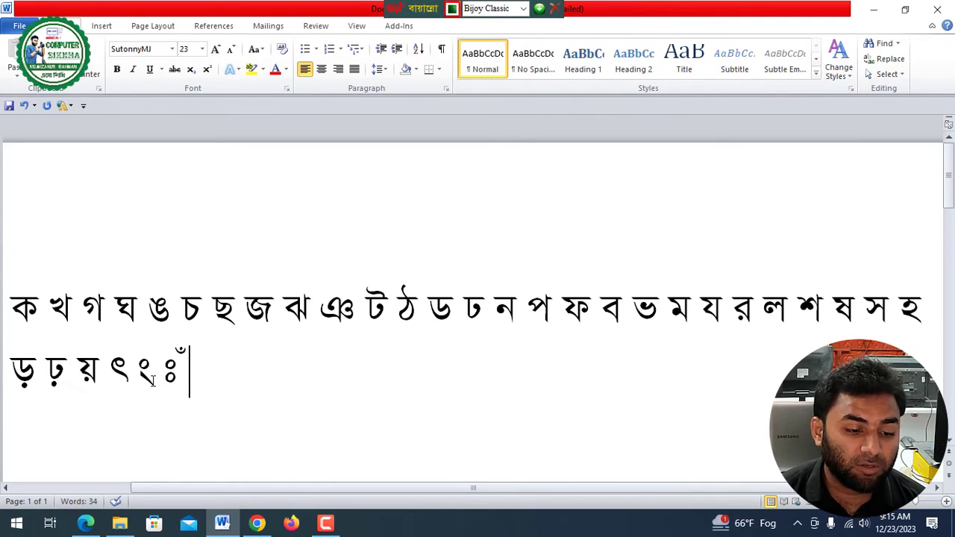
key(BackSpace)
key(BackSpace)
text(ঁ)
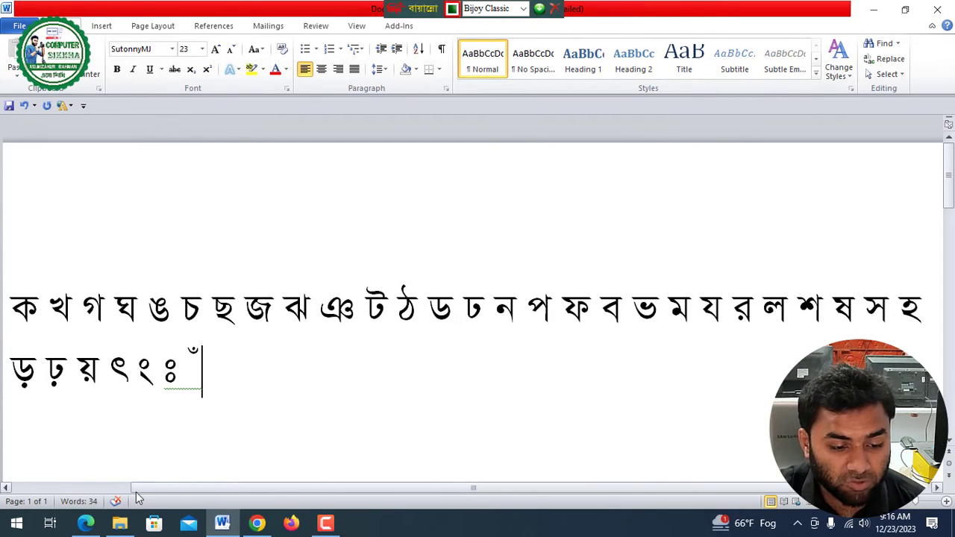
click(228, 523)
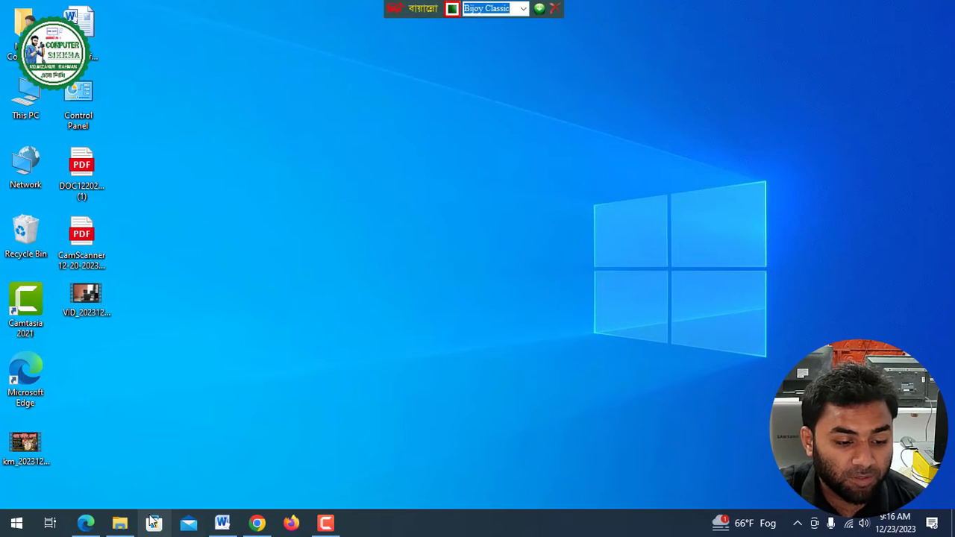
Switch to the PDF in Edge and examine the আকার ইকার table of vowel signs and their keys on page 21
click(86, 524)
scroll(345, 287, down, 8)
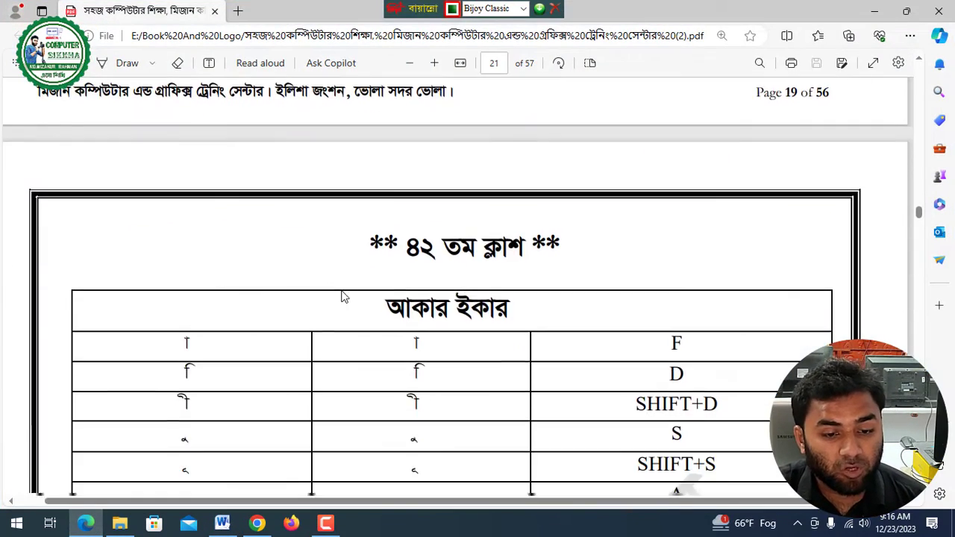
scroll(336, 297, down, 6)
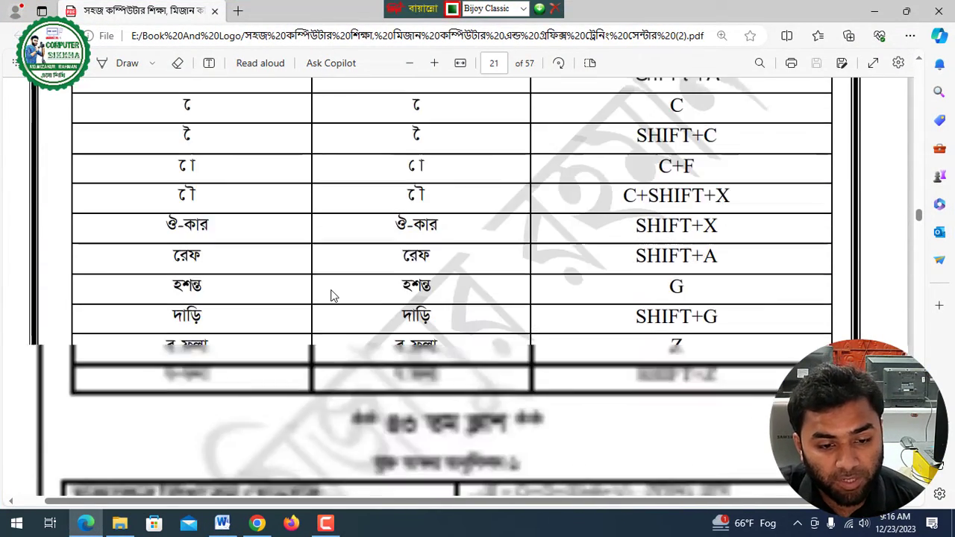
scroll(330, 295, down, 3)
scroll(318, 305, up, 10)
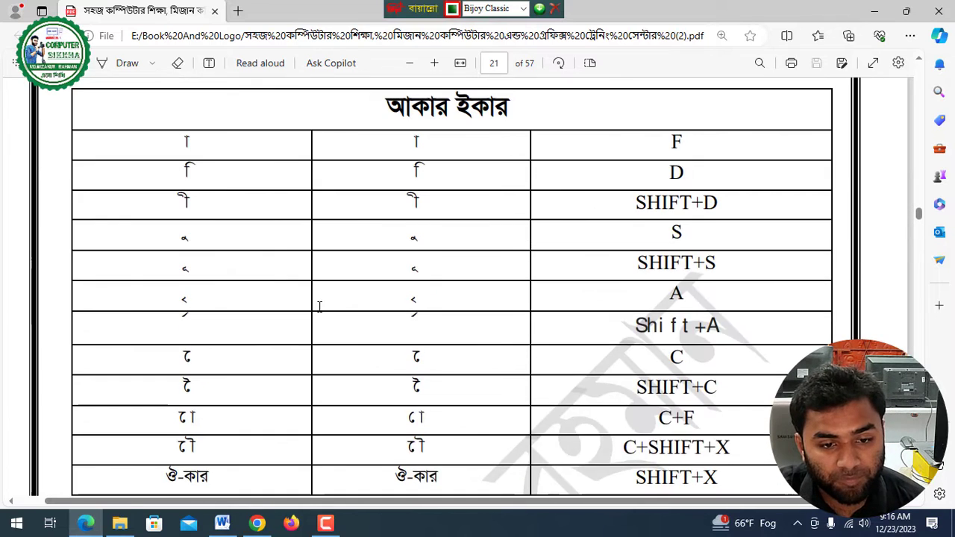
drag(187, 209, 706, 219)
click(625, 247)
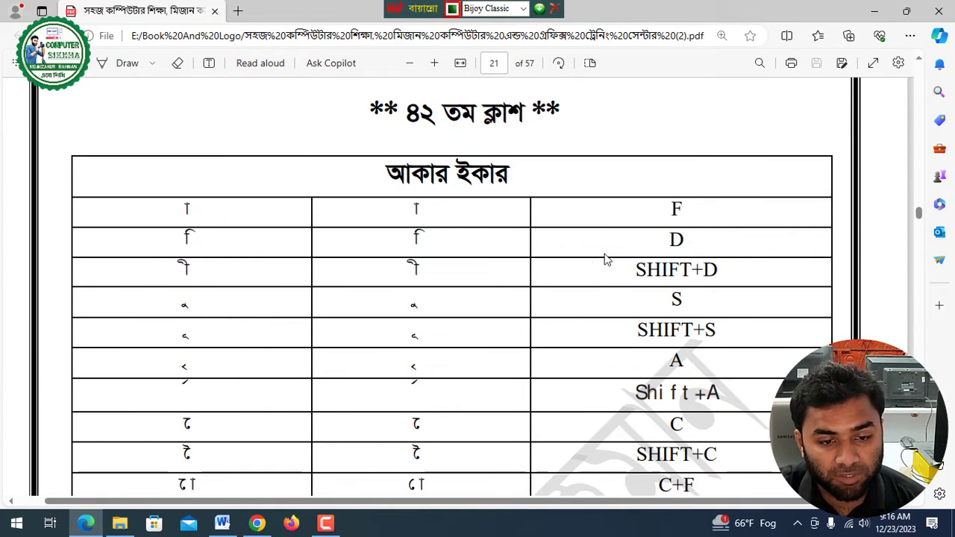
scroll(589, 271, down, 3)
scroll(568, 277, down, 4)
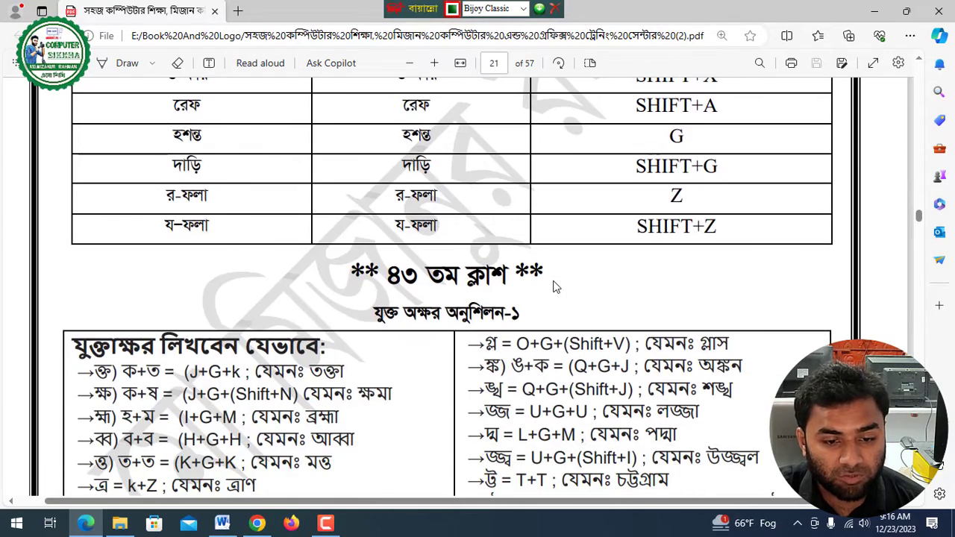
scroll(515, 290, up, 3)
scroll(507, 292, up, 2)
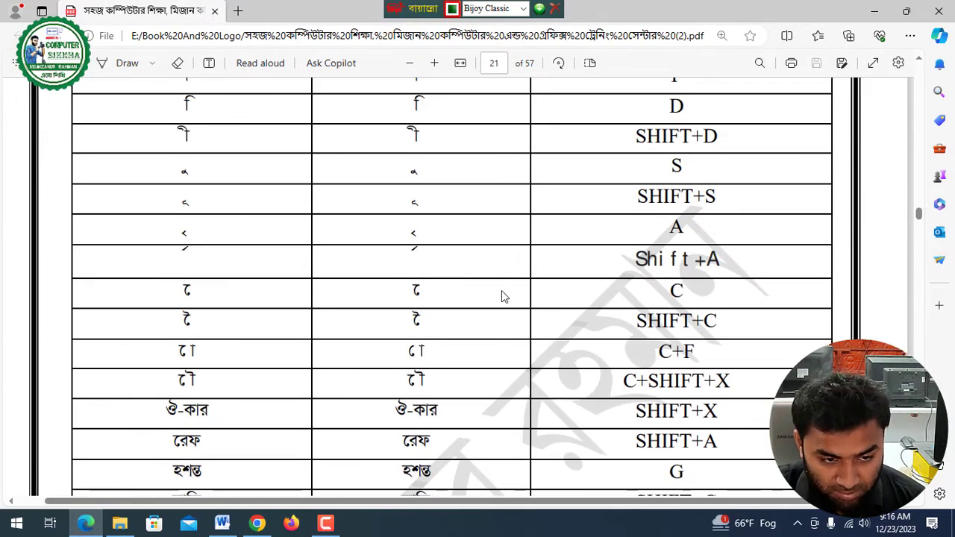
scroll(502, 296, up, 2)
scroll(436, 314, down, 1)
scroll(438, 313, down, 2)
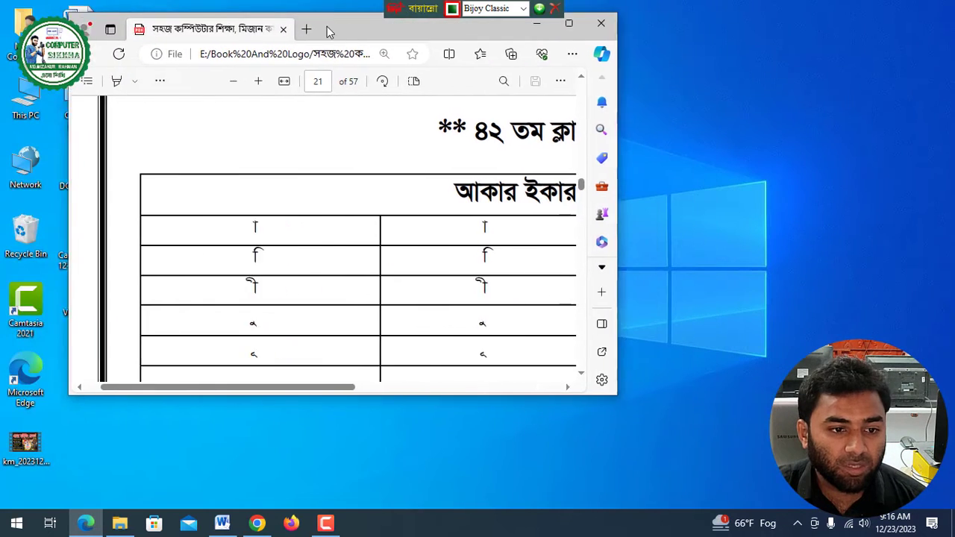
Fit the Edge window into one half of the screen at full height and zoom the PDF to show the vowel-sign key table
drag(328, 30, 240, 26)
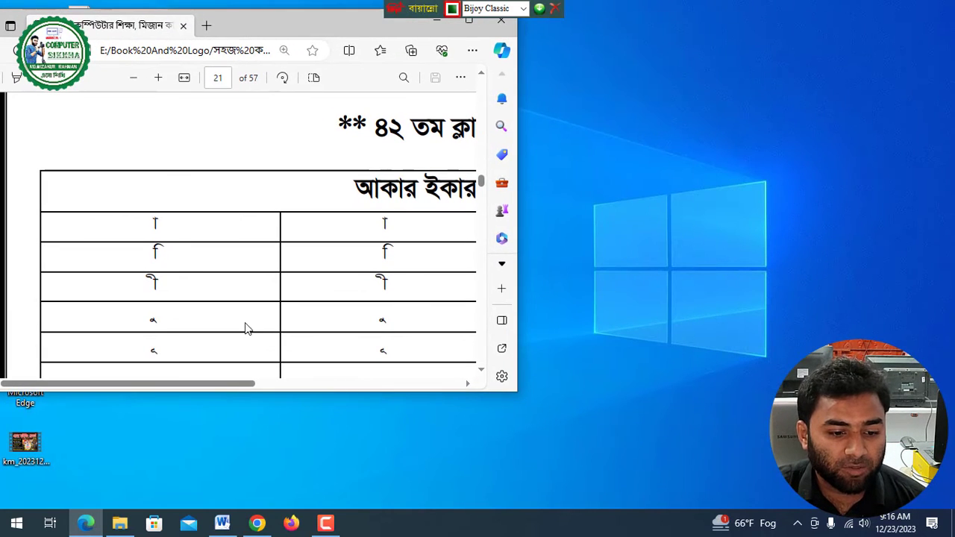
drag(270, 405, 270, 514)
scroll(241, 315, down, 1)
scroll(219, 306, down, 2)
scroll(216, 299, down, 2)
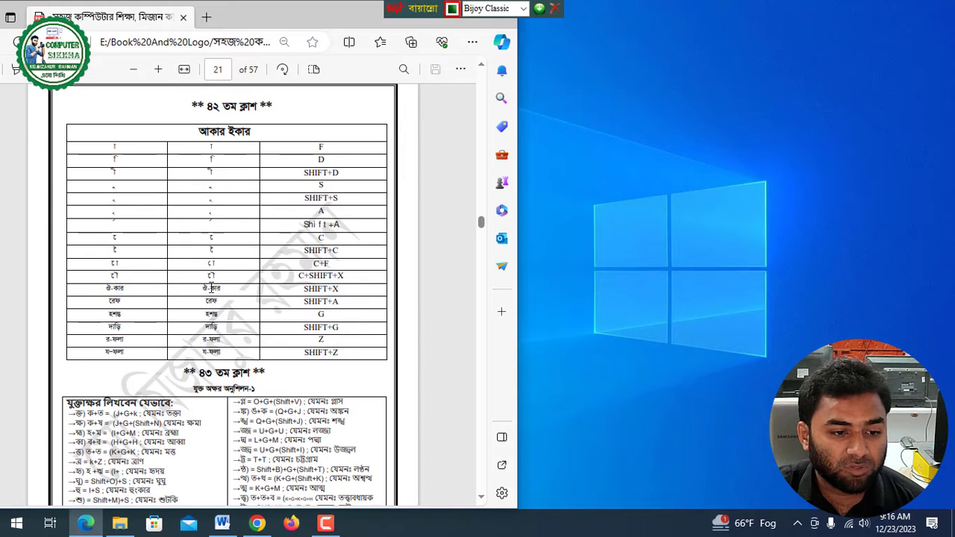
scroll(178, 226, up, 1)
scroll(178, 225, up, 1)
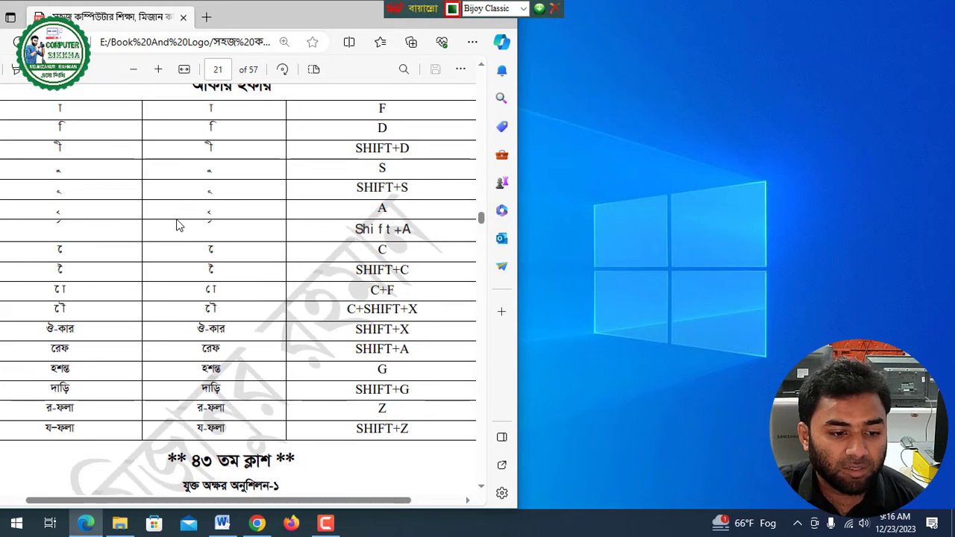
Show the Word document beside the PDF and write কা কি কী on a new line below the consonants
click(222, 523)
click(905, 9)
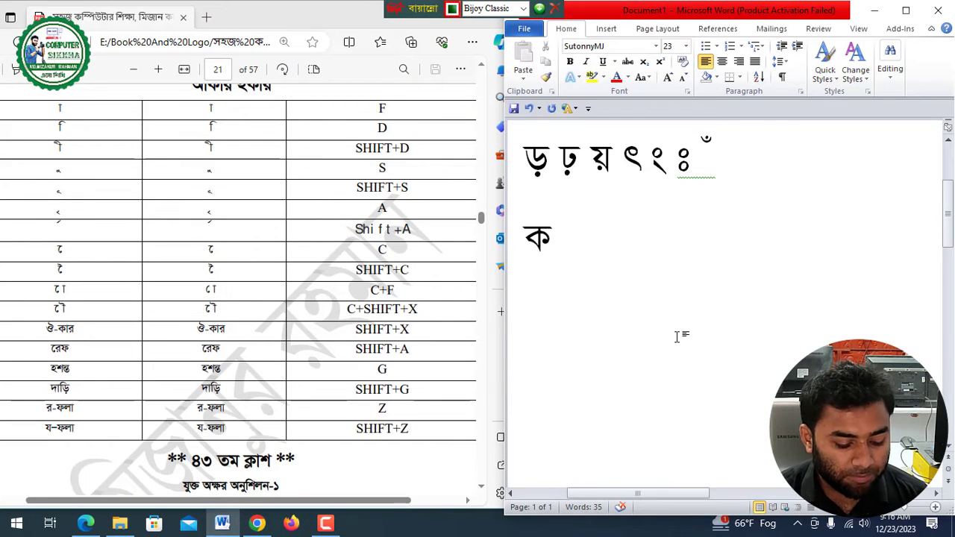
text(f dj)
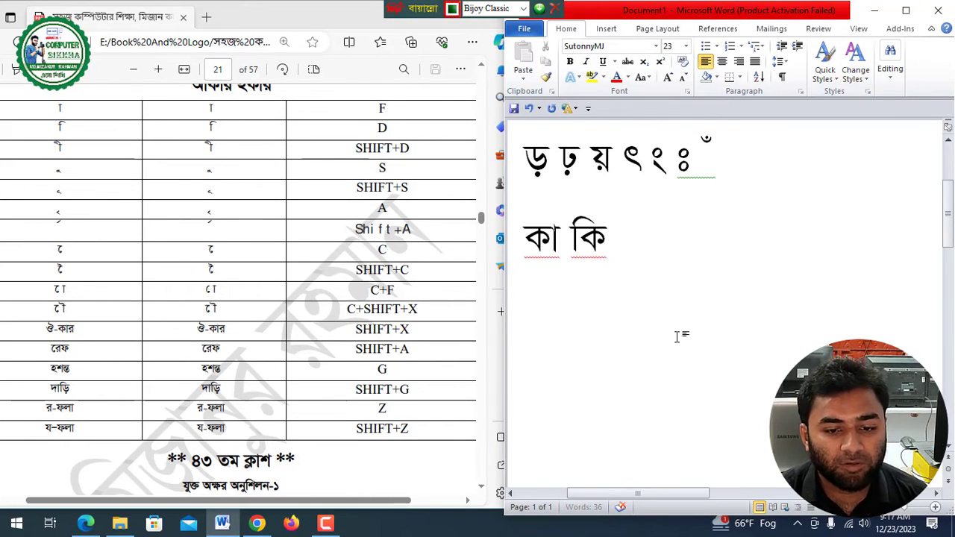
text( jD)
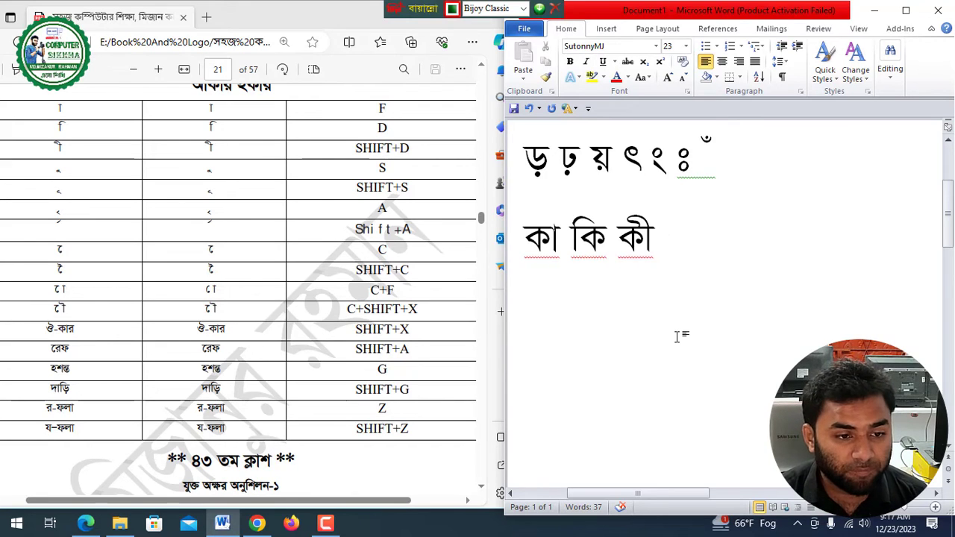
Continue the vowel-sign line in Word with কু and কূ after কী
text(j)
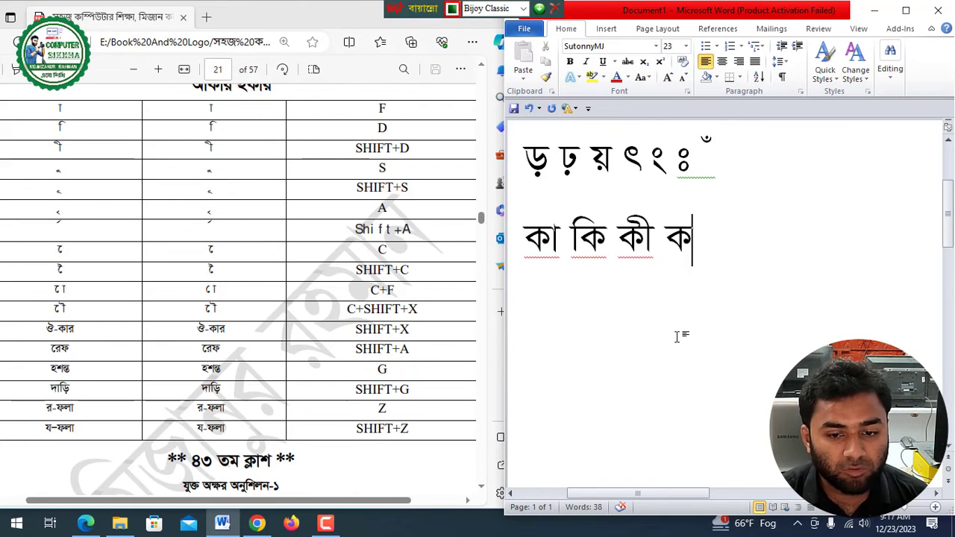
text(s)
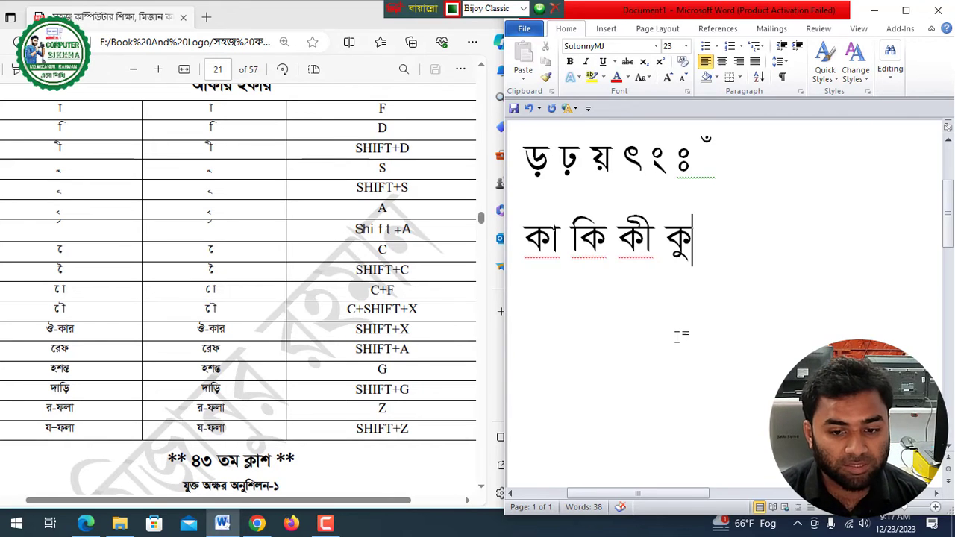
text( j)
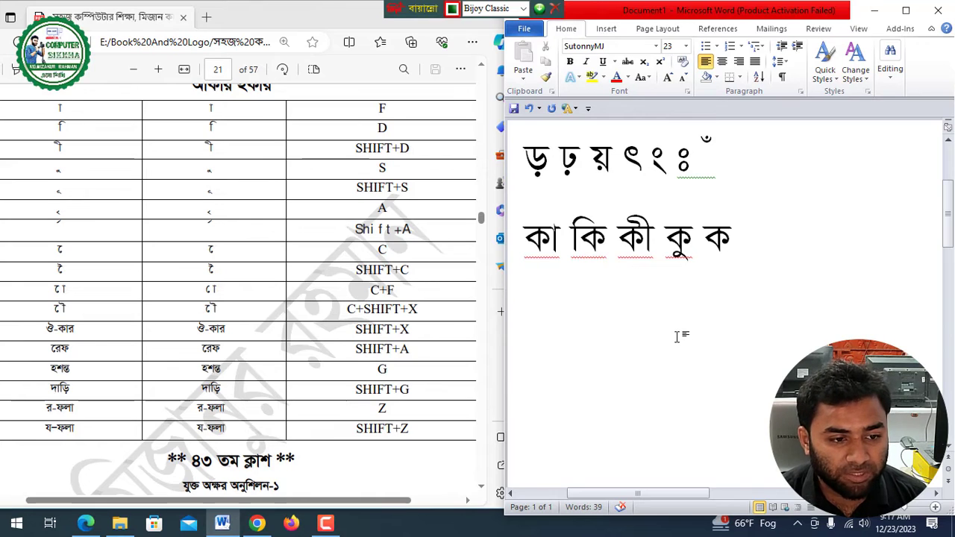
text(gN)
key(BackSpace)
key(BackSpace)
text(jgN)
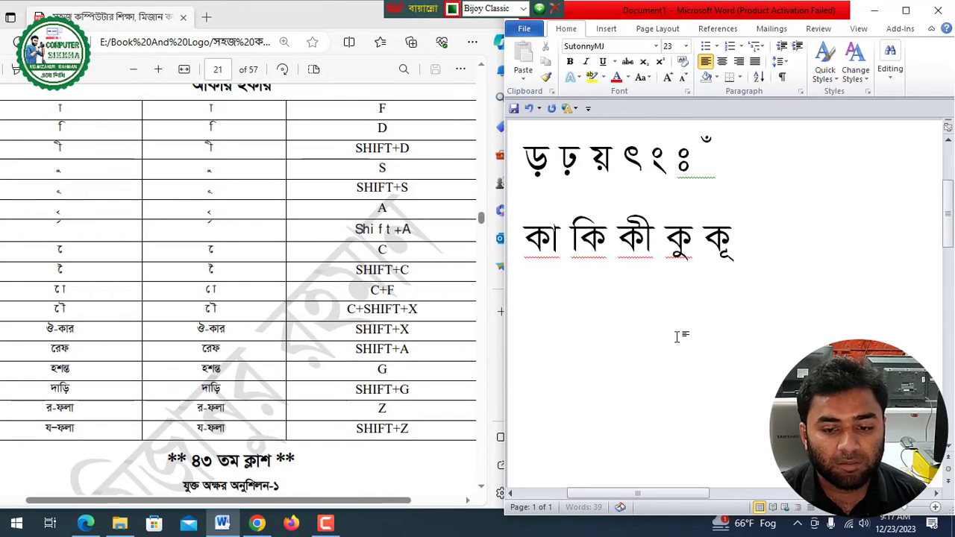
key(BackSpace)
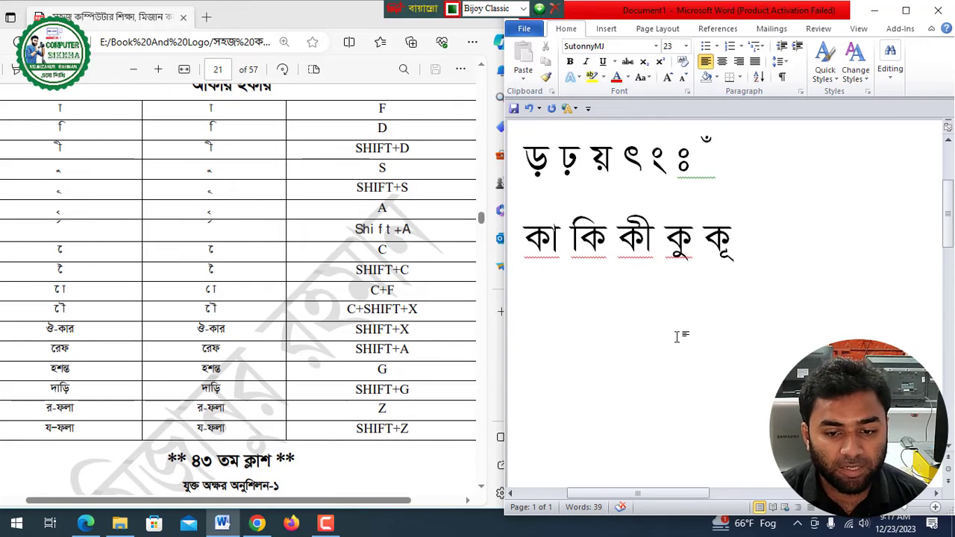
Extend the line with কৃ, a separate hasant sign ্, কে and কৈ
text(ja)
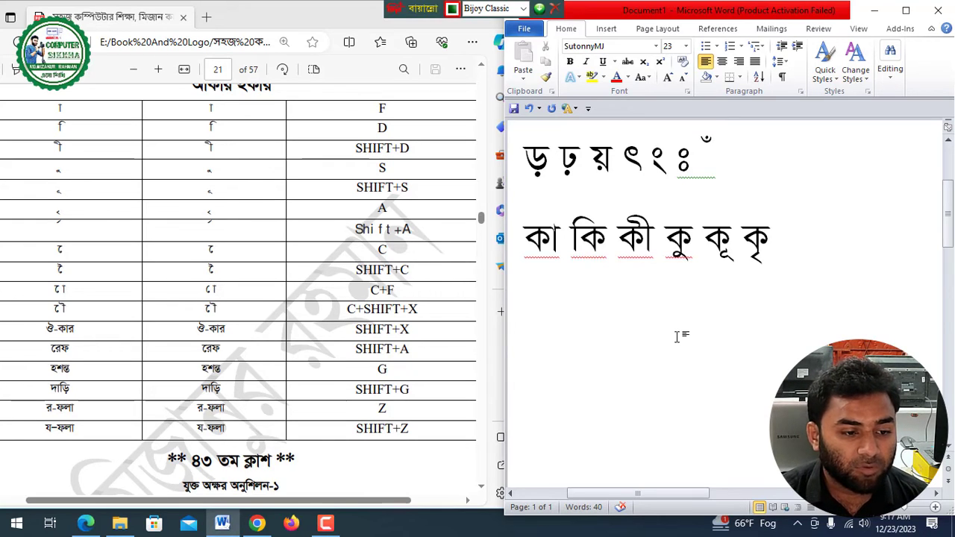
text( g)
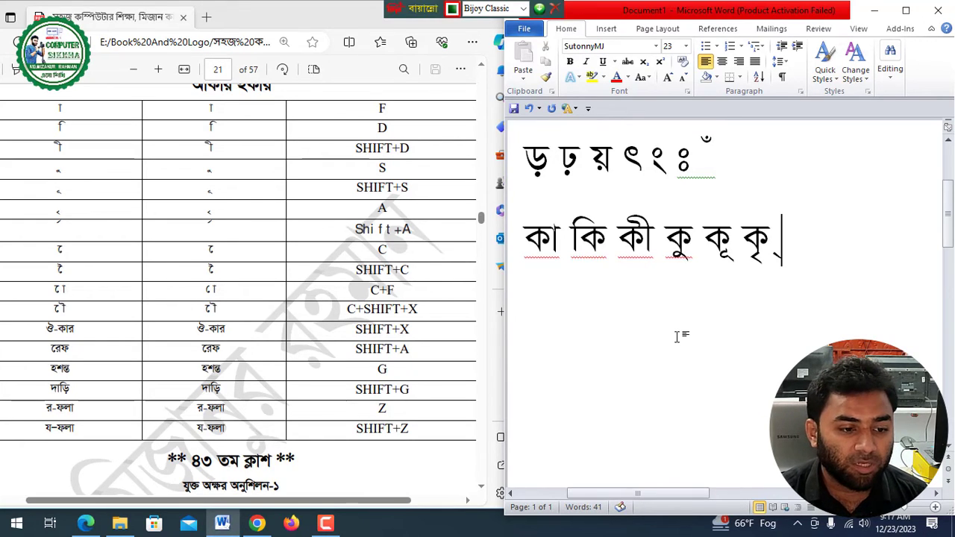
text( cj)
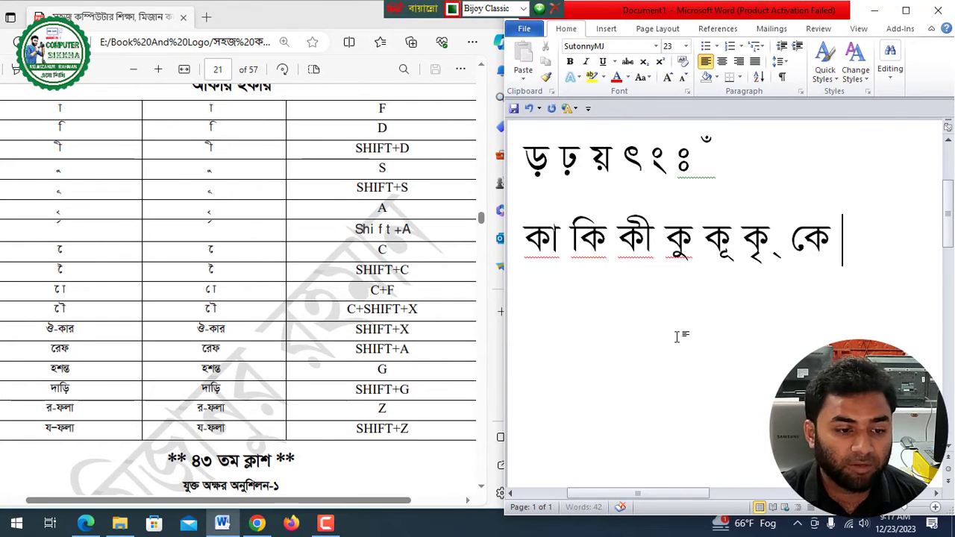
text(Cj)
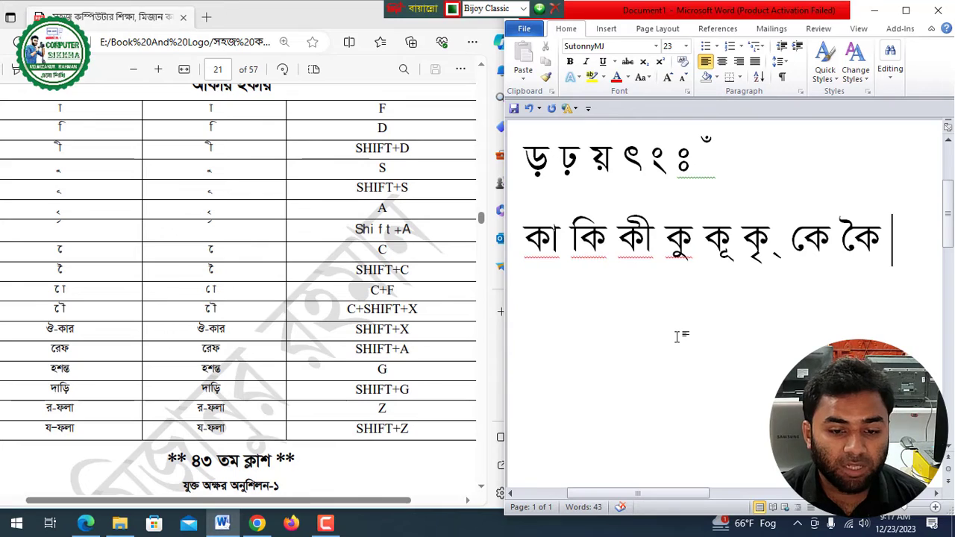
Start a new line in the Word document and write কো on it
key(Return)
text(c)
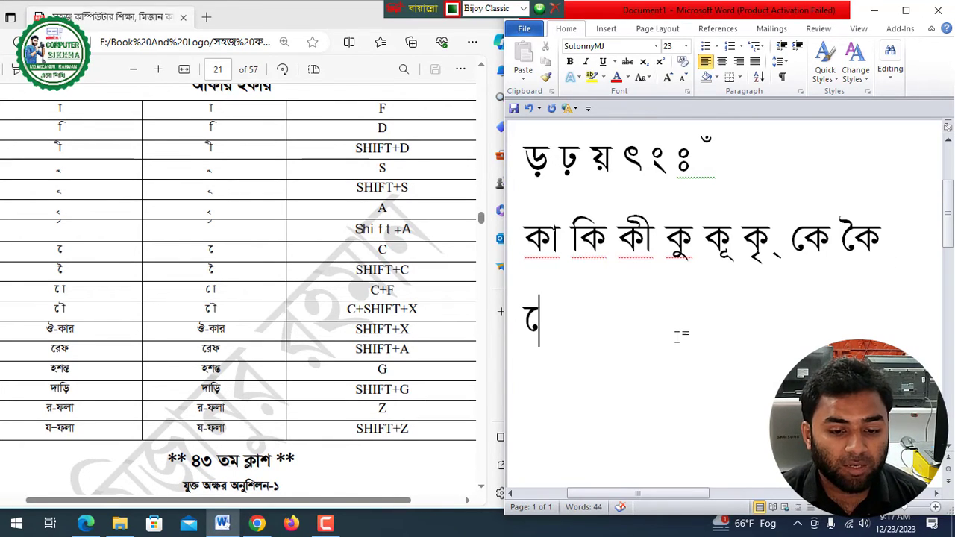
text(jf)
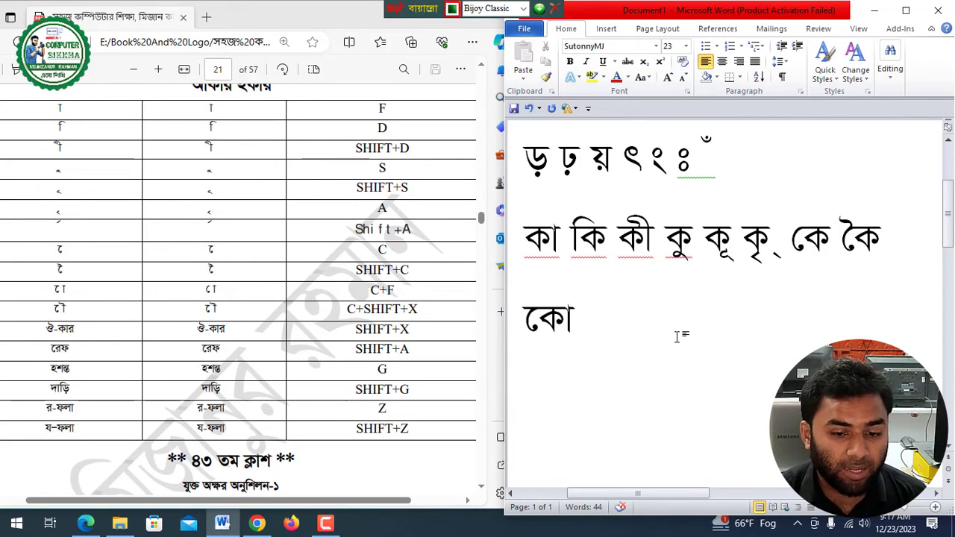
key(BackSpace)
key(BackSpace)
text(j)
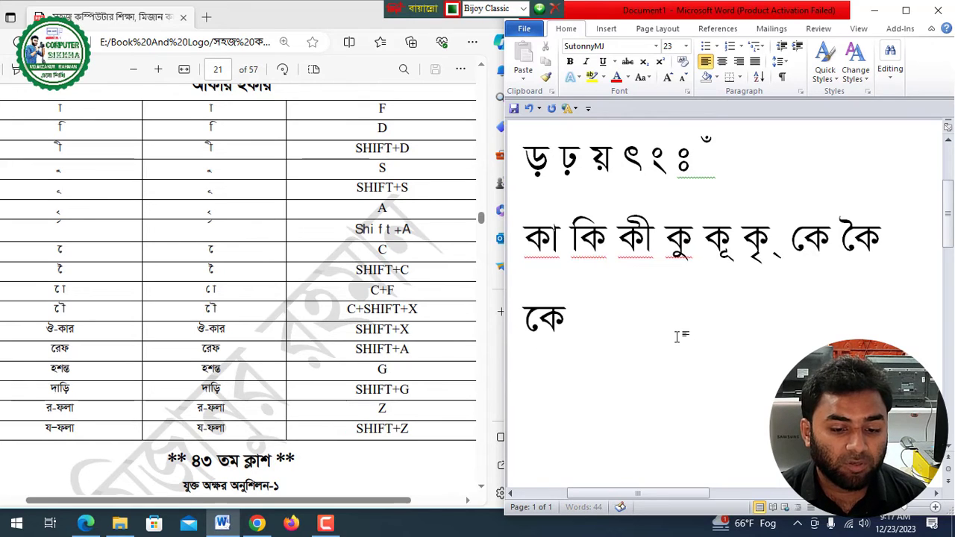
text(f)
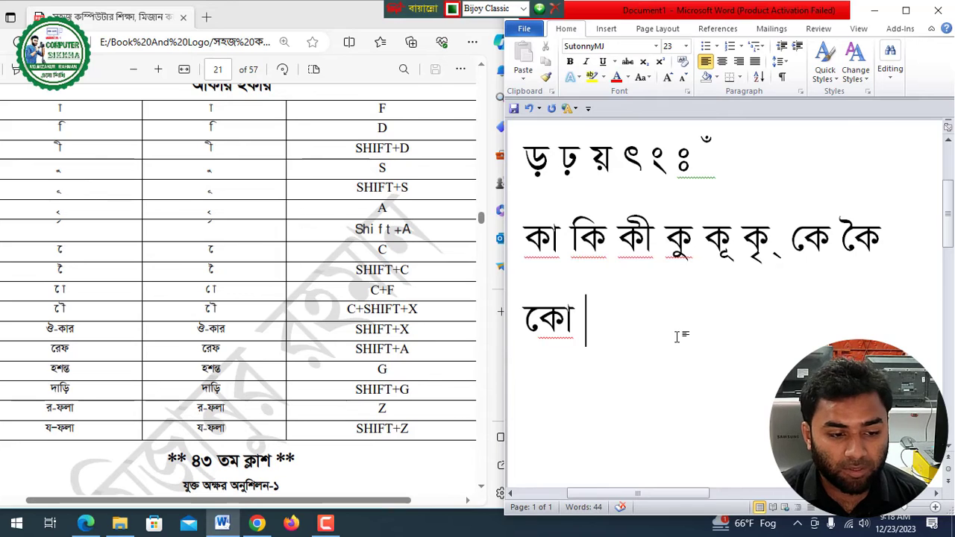
Add কৌ after কো, using the C+SHIFT+X sign combination from the PDF table
text(cj)
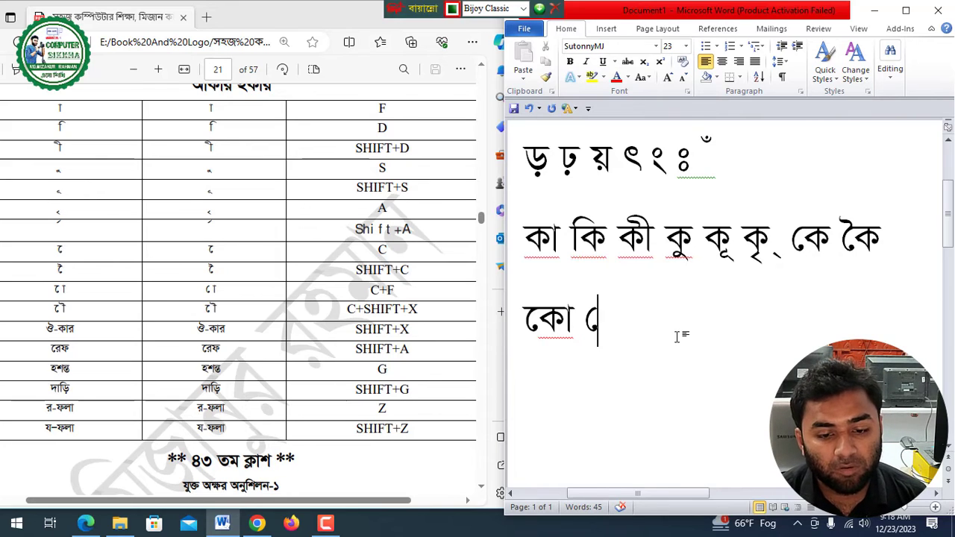
text(X)
key(BackSpace)
key(BackSpace)
key(BackSpace)
text(cj)
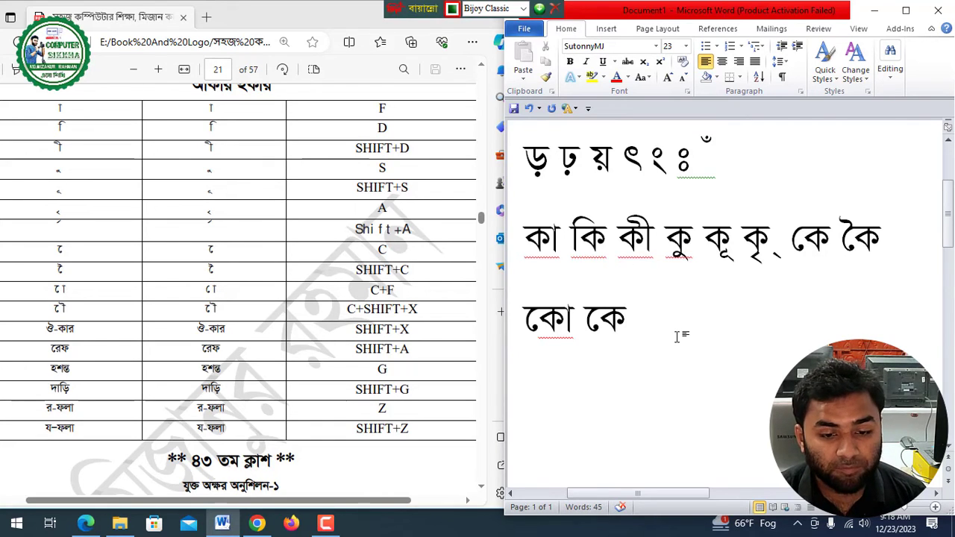
text(X)
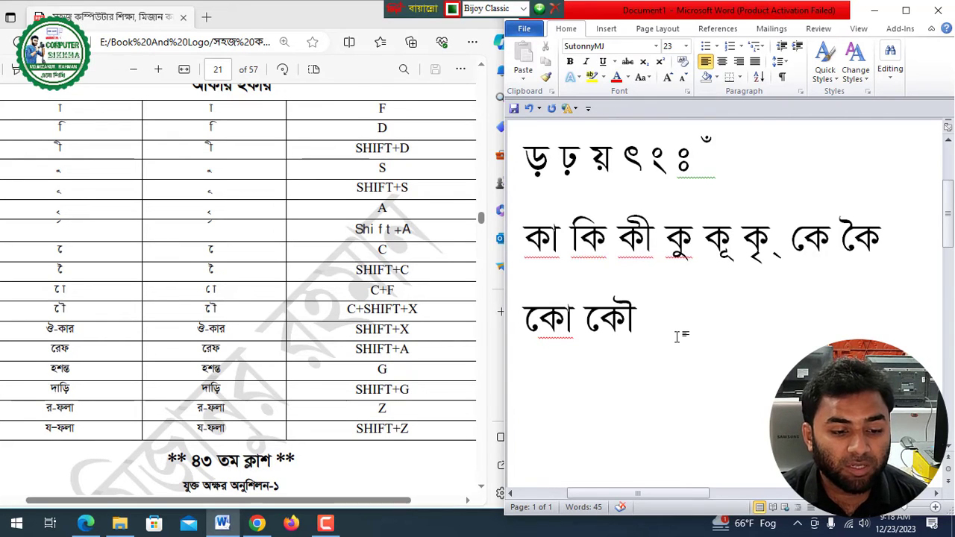
text(f)
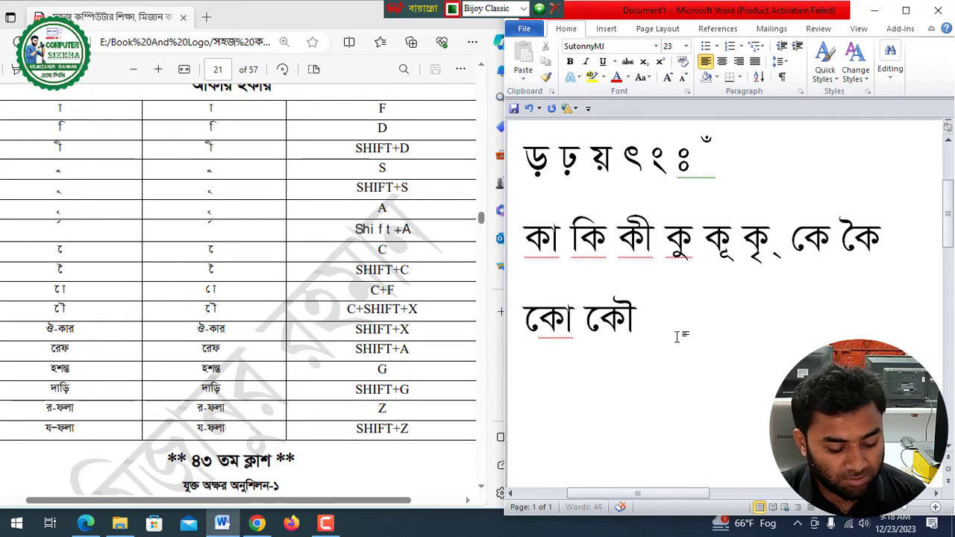
key(BackSpace)
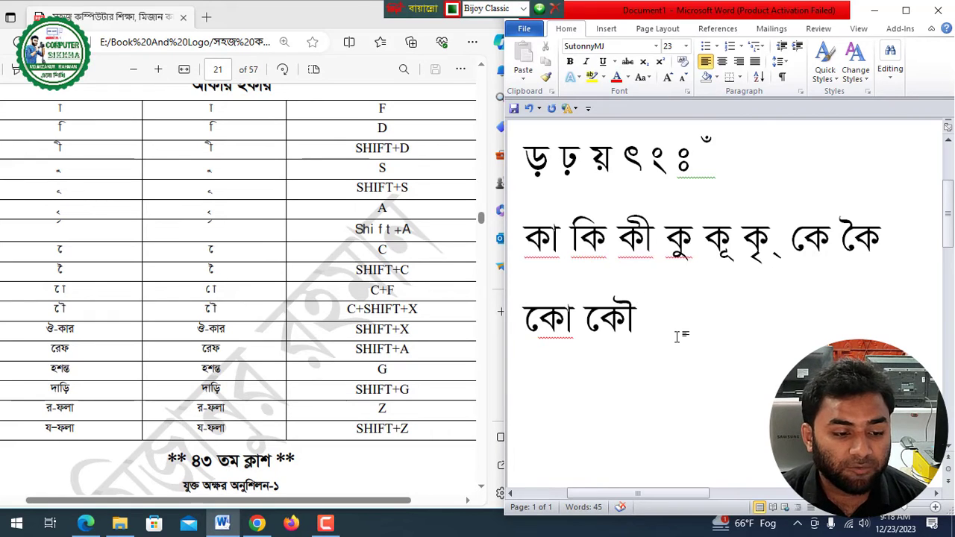
text(v)
key(BackSpace)
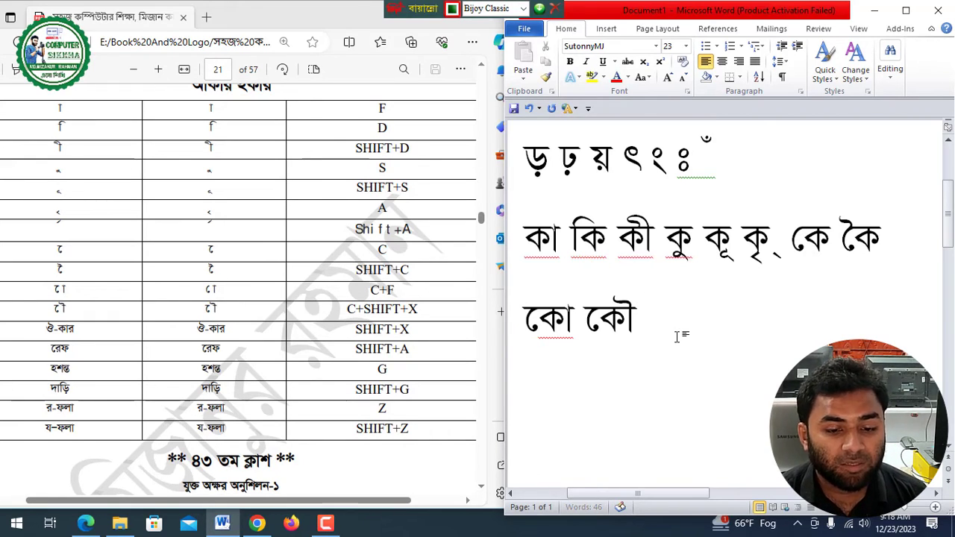
Add র্ক with the reph sign after কৌ, followed by a separately spaced hasant sign ্
text(A)
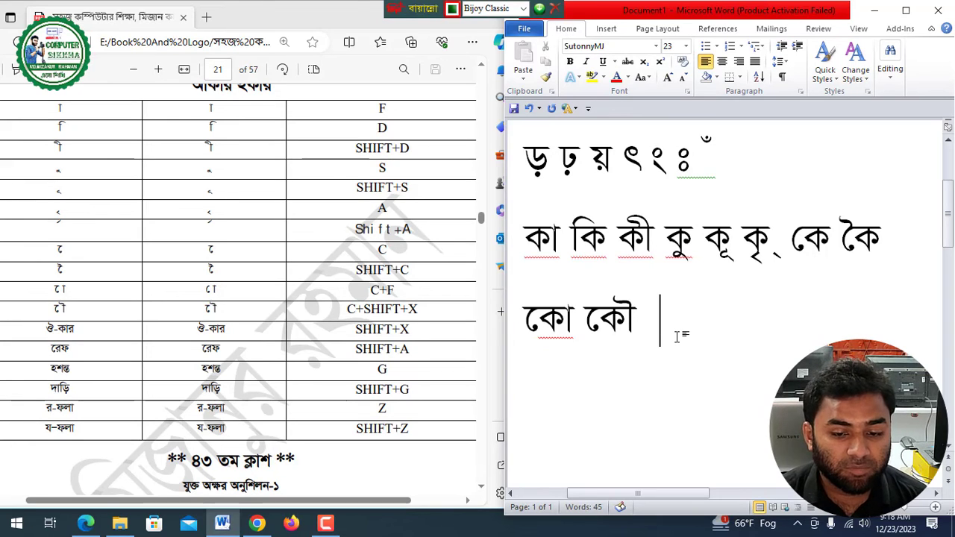
text(j)
key(BackSpace)
text(A)
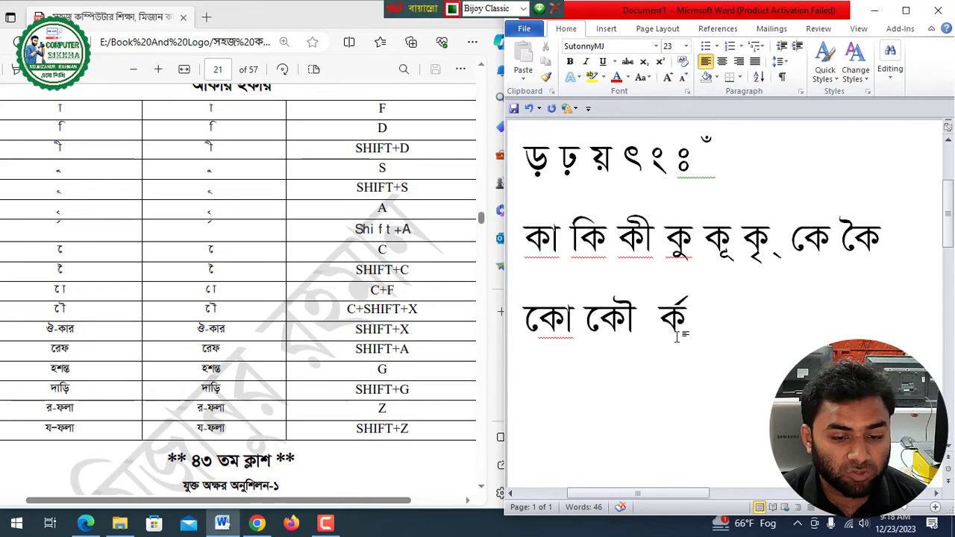
text(  G )
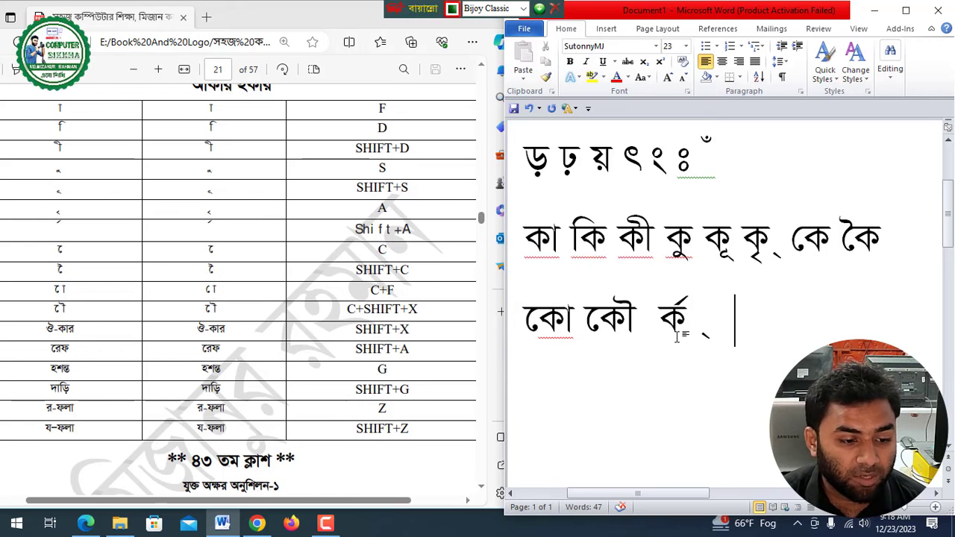
Write ক followed by the dari sign । after the separate hasant sign on the current line
text(G)
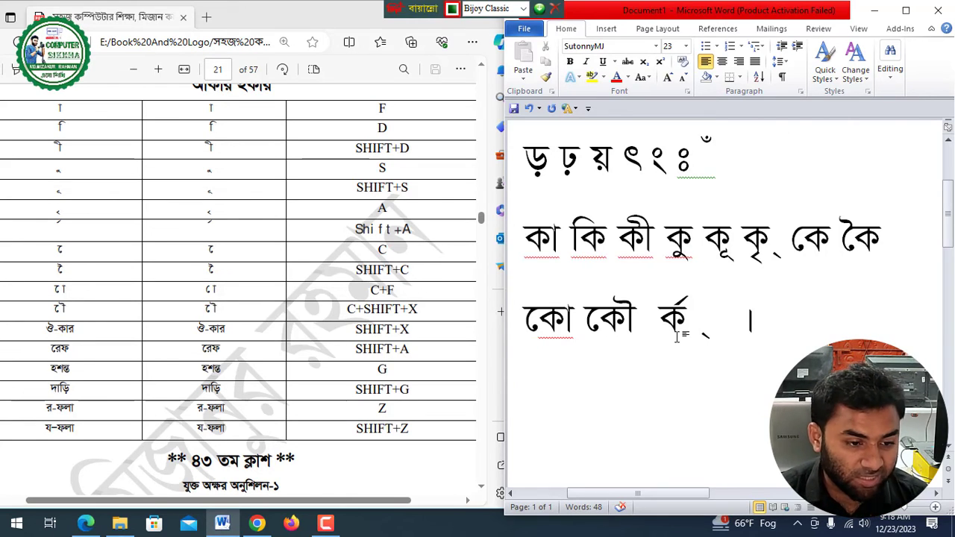
key(BackSpace)
key(BackSpace)
text(jG )
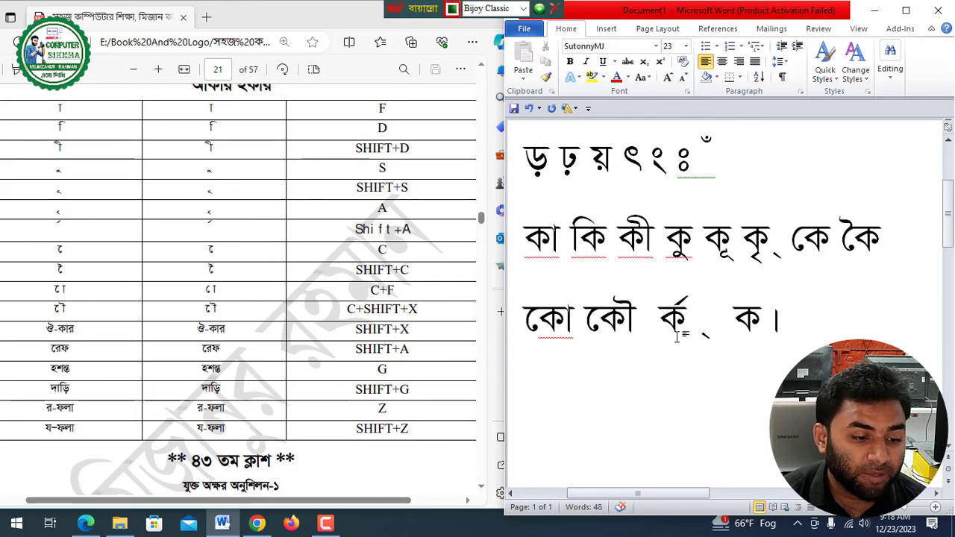
Extend the line after the dari with ক্র using the র-ফলা sign and ক্য using the য-ফলা sign
text(v)
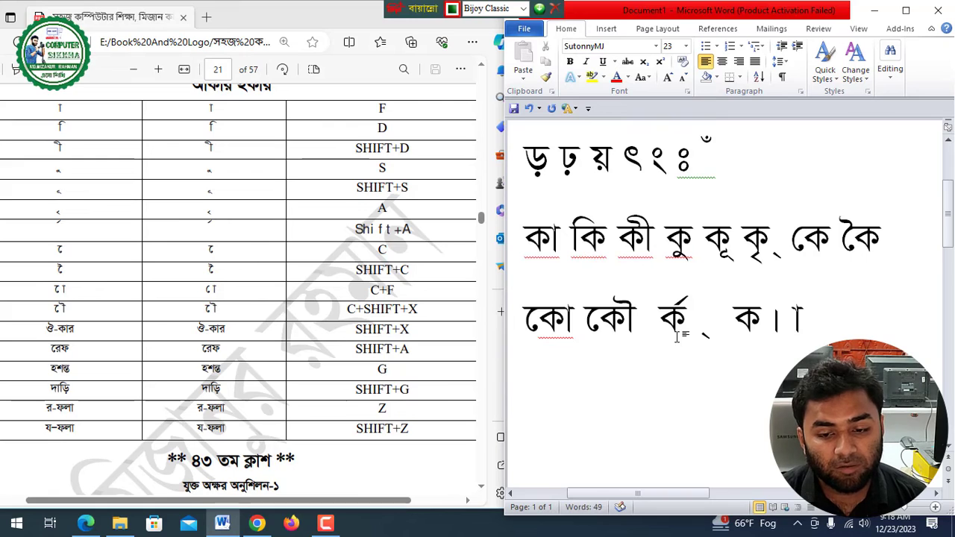
text(jz)
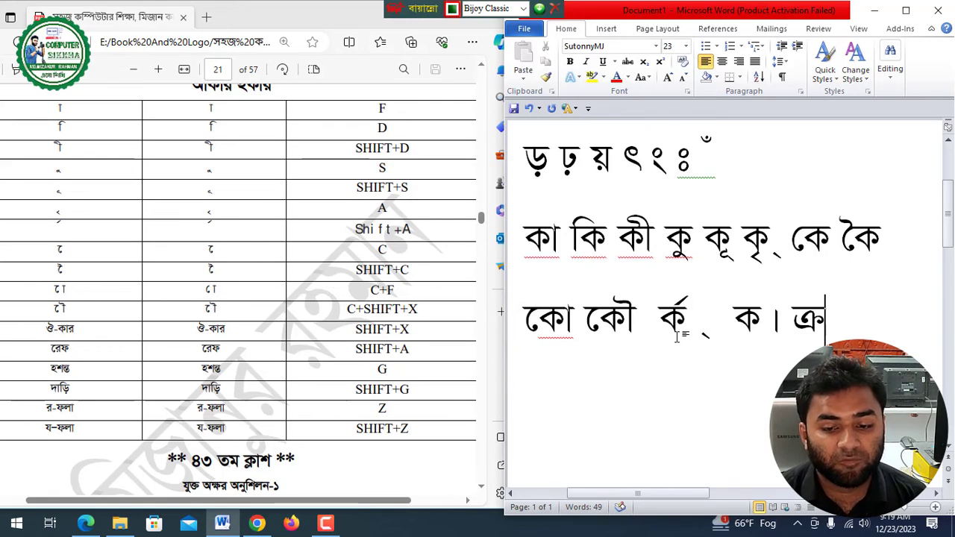
key(BackSpace)
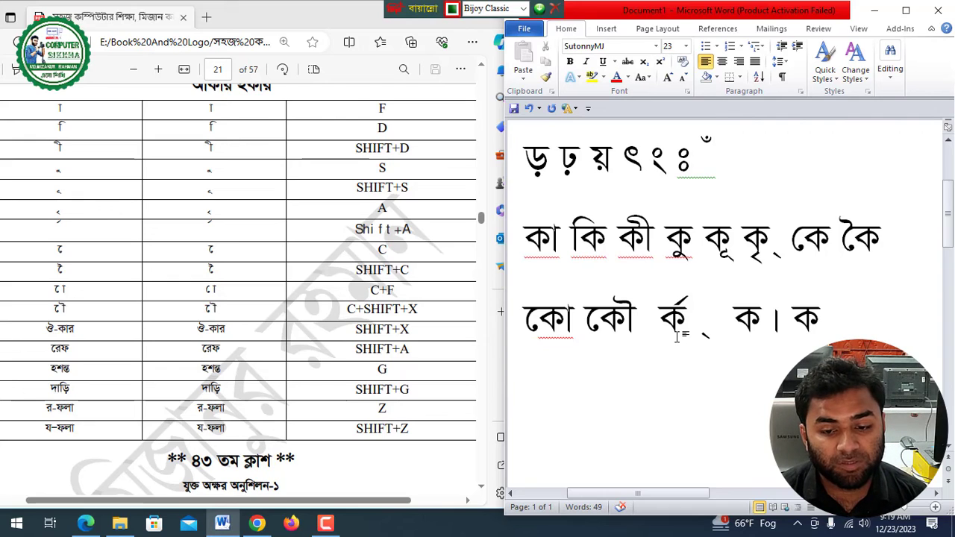
text(z )
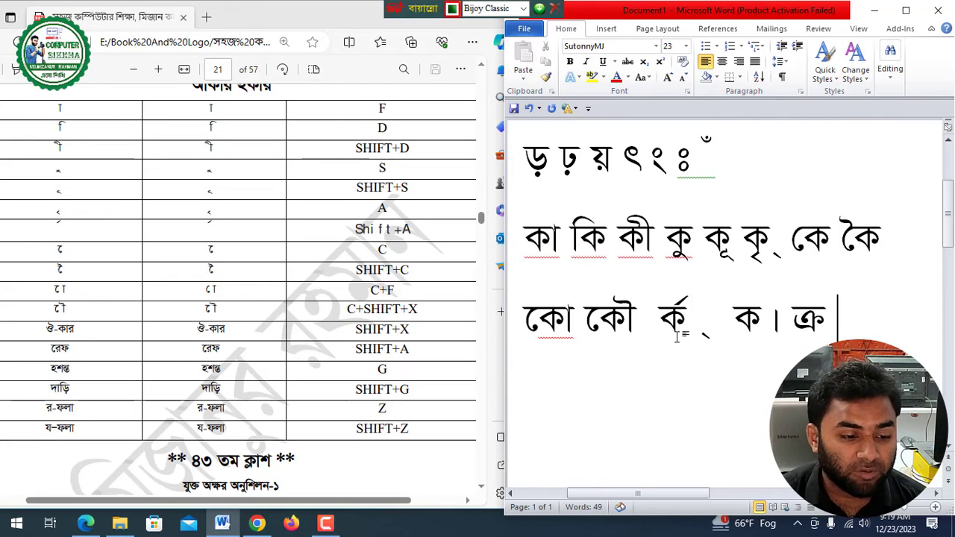
text(jZ)
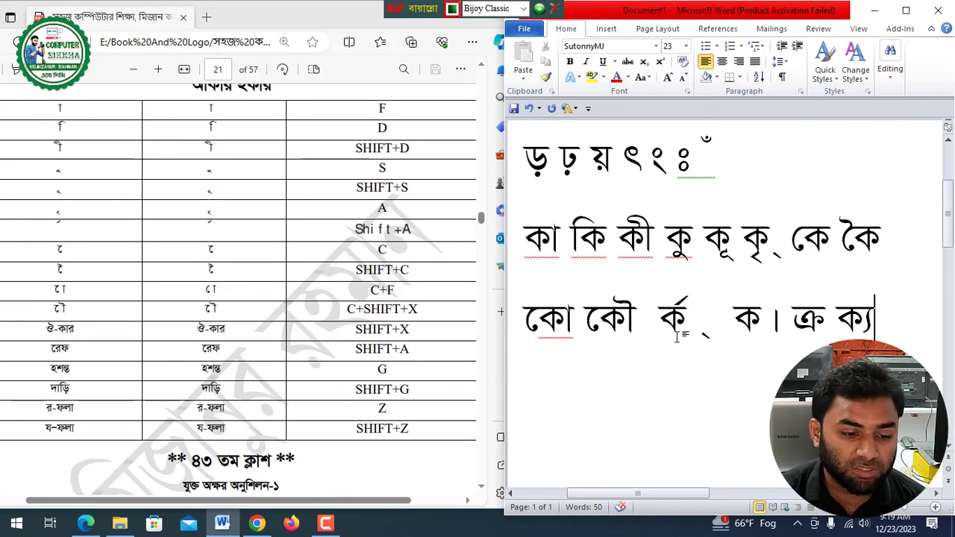
ctrl+scroll(401, 304, down, 1)
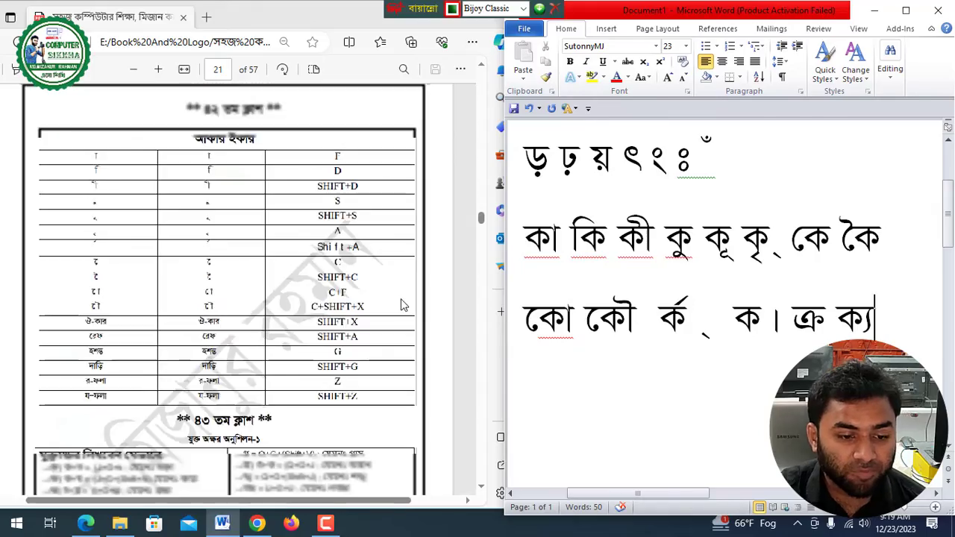